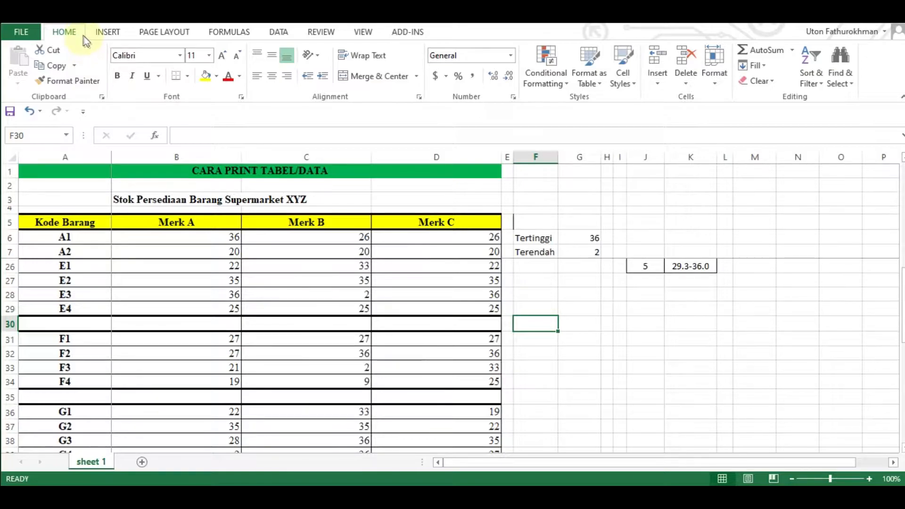
Step: Check the sheet's page and margin settings in Page Setup and view its print preview
left_click(155, 36)
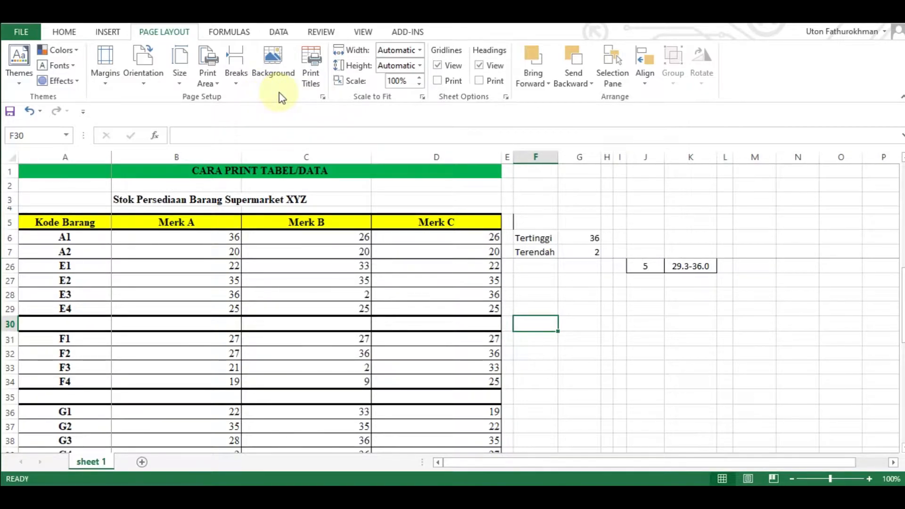
left_click(323, 99)
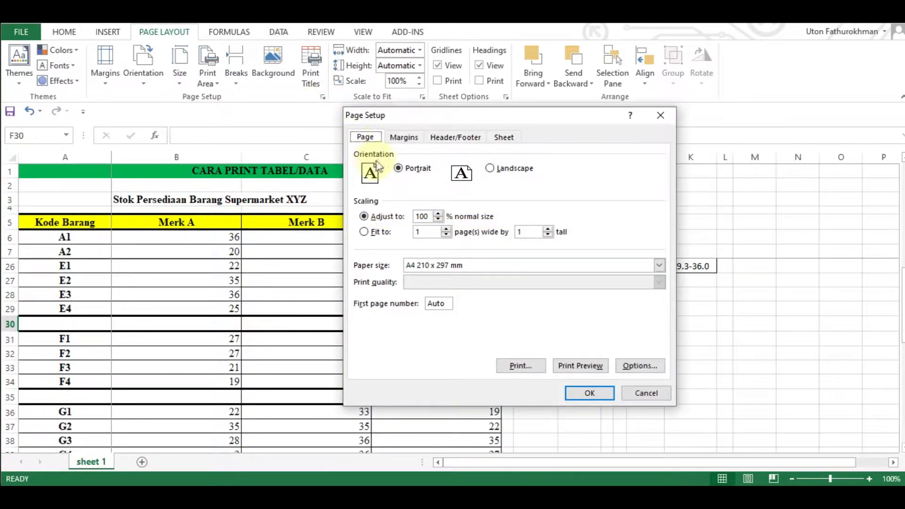
left_click(404, 142)
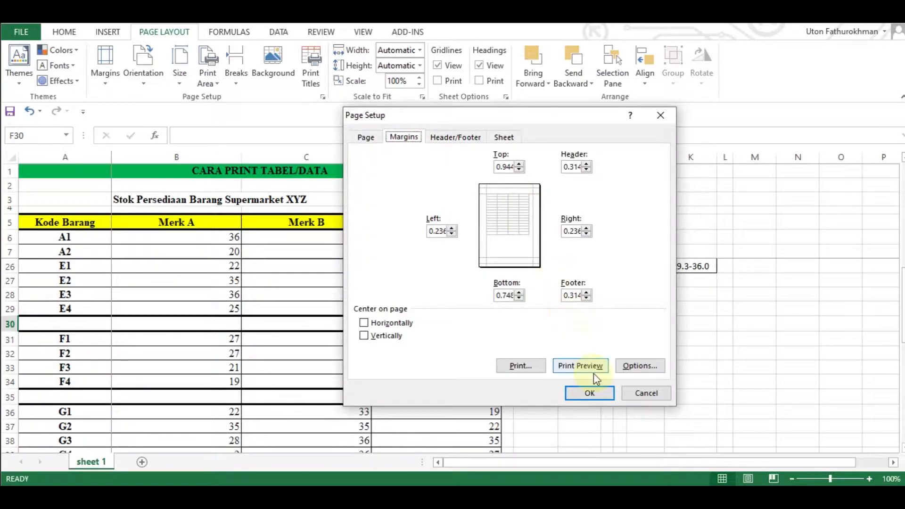
left_click(576, 364)
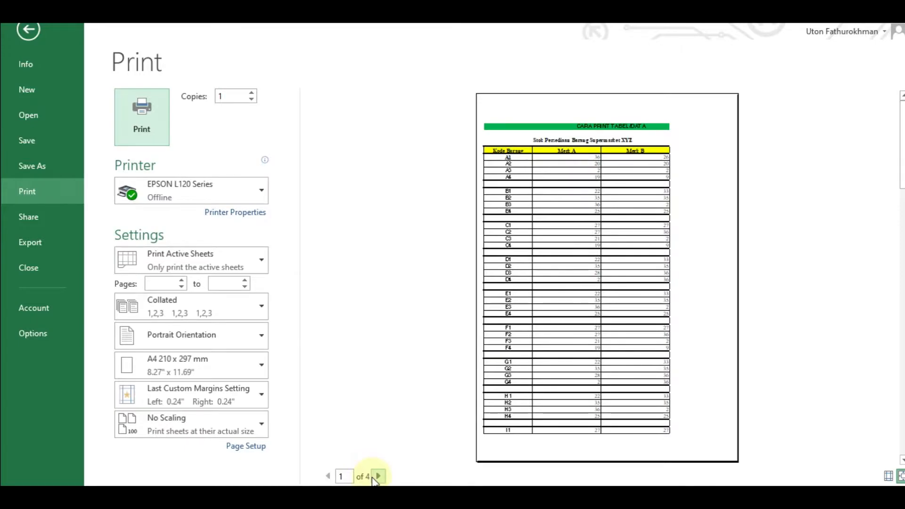
key("Escape")
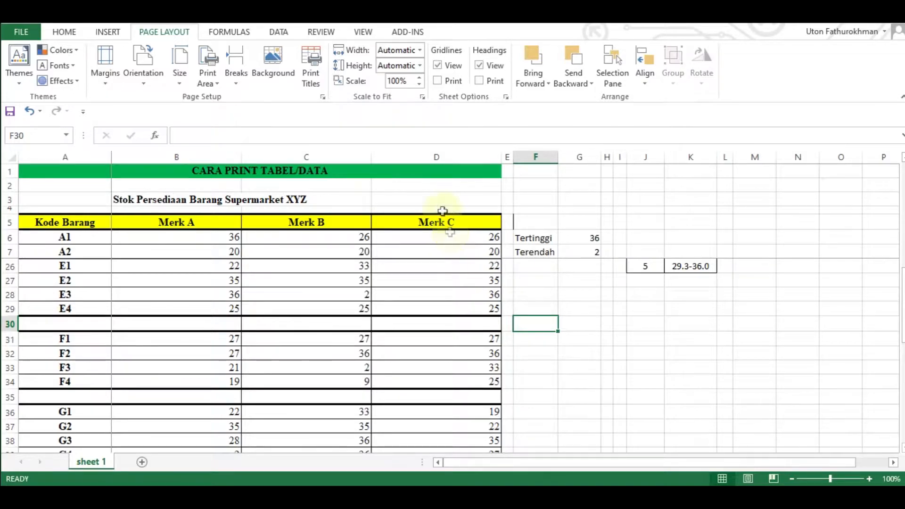
Step: Set the whole stock table, A1:D54 from the title to row J4, as the print area
left_click(64, 172)
scroll(438, 267, "down", 10)
scroll(450, 321, "up", 4)
left_click(448, 414, "shift")
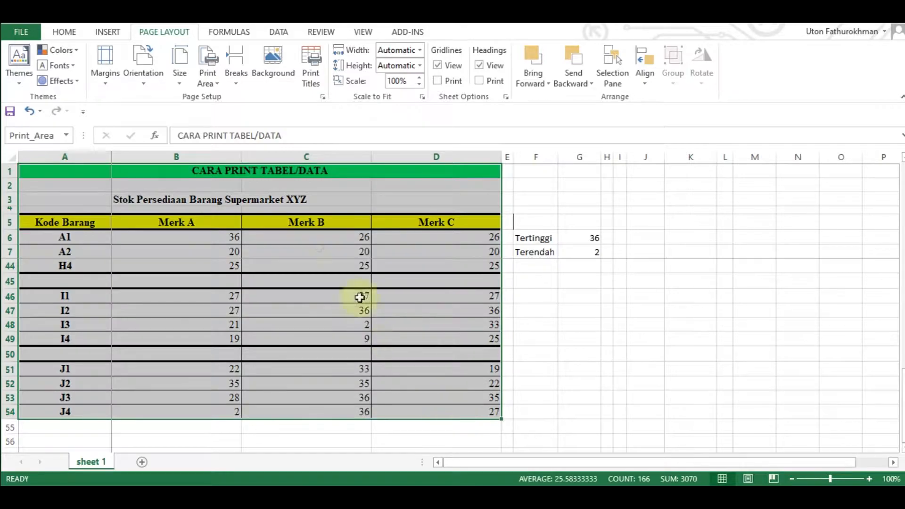
left_click(218, 83)
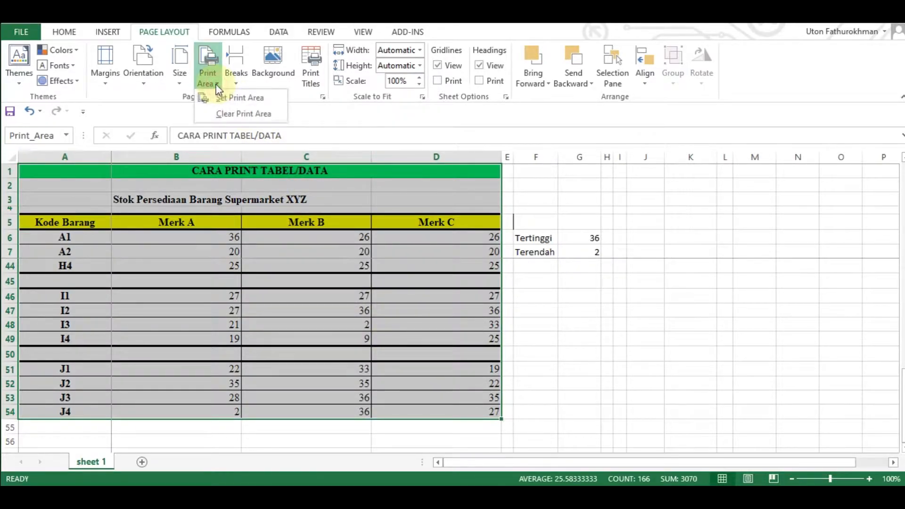
left_click(225, 98)
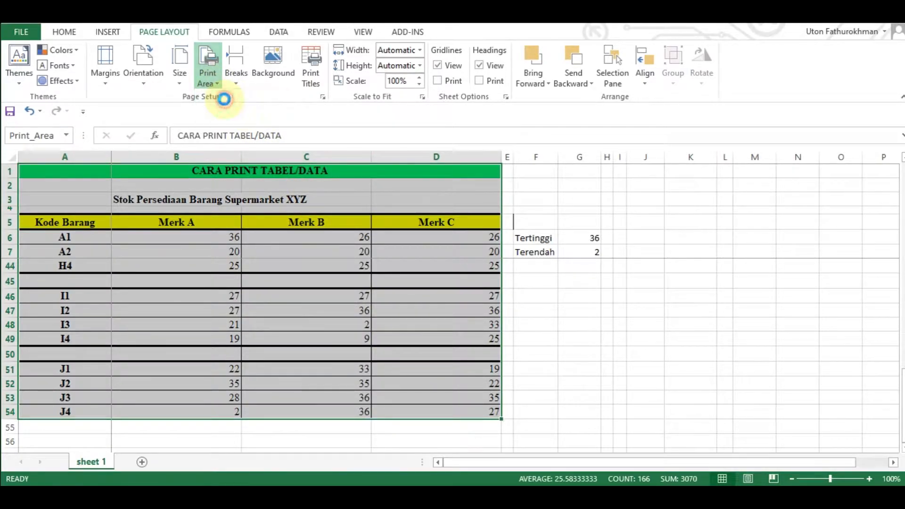
Step: Open the print preview from Page Setup and page through to page 4 to examine how the table splits
left_click(323, 97)
left_click(593, 367)
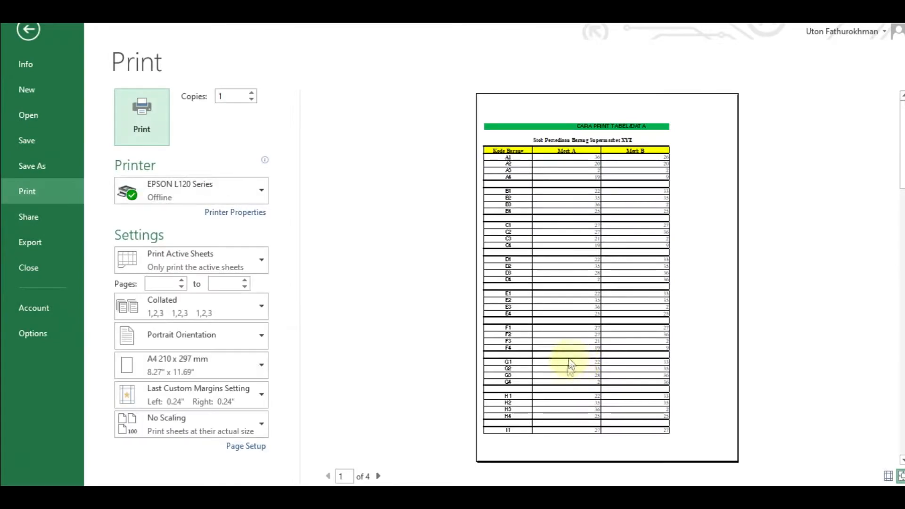
left_click(378, 476)
left_click(378, 476)
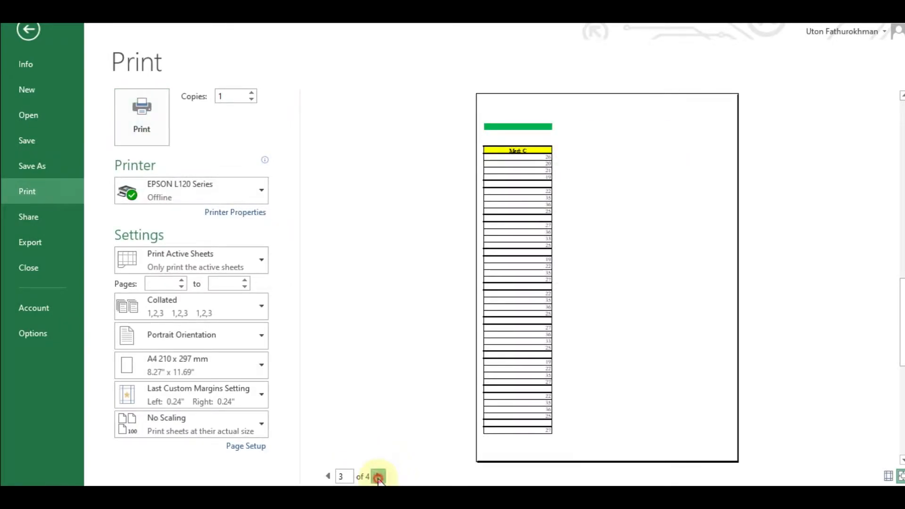
left_click(378, 477)
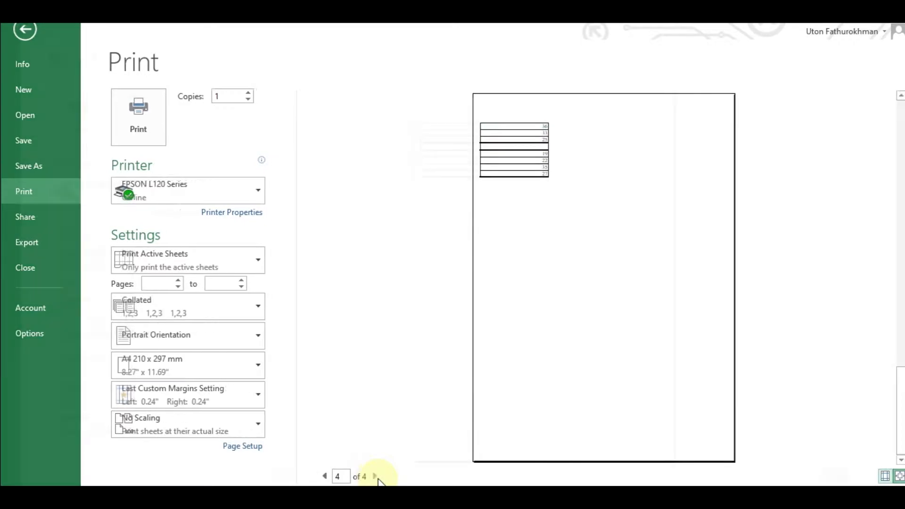
key("Escape")
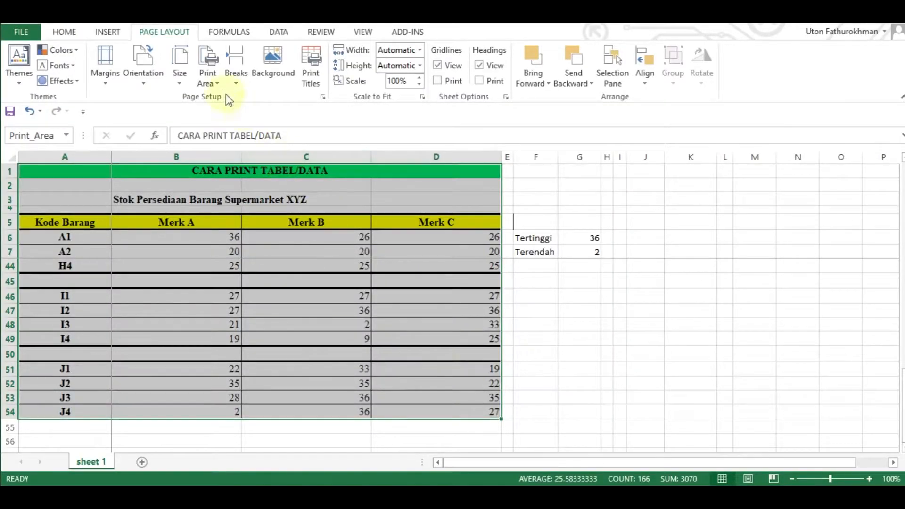
Step: Clear the sheet's print area and deselect the table by selecting cell F4
left_click(208, 75)
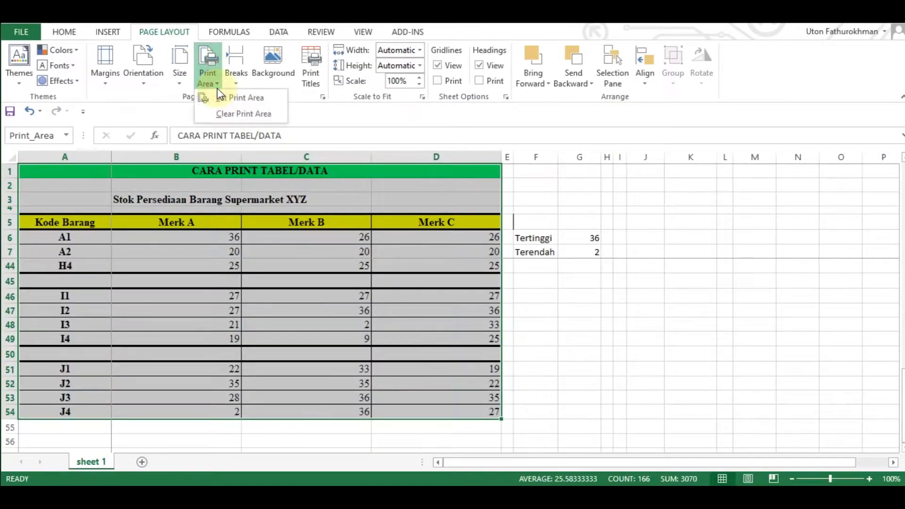
left_click(222, 113)
left_click(533, 206)
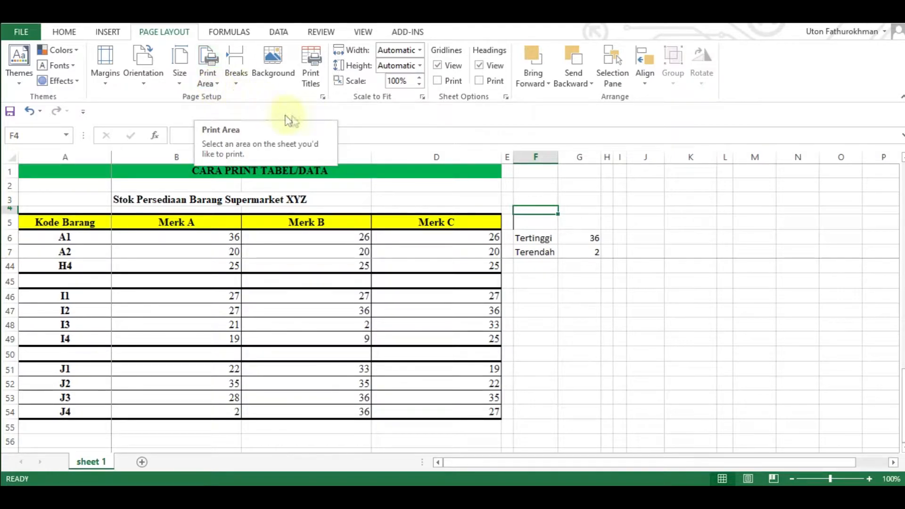
Step: Preview the printout without a print area and examine page 3 for content outside the stock table
left_click(323, 96)
left_click(579, 365)
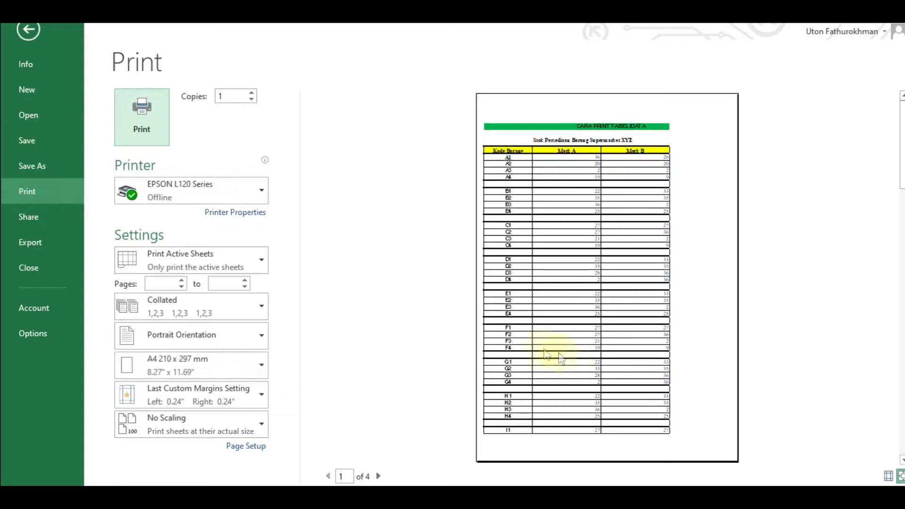
left_click(378, 476)
left_click(378, 476)
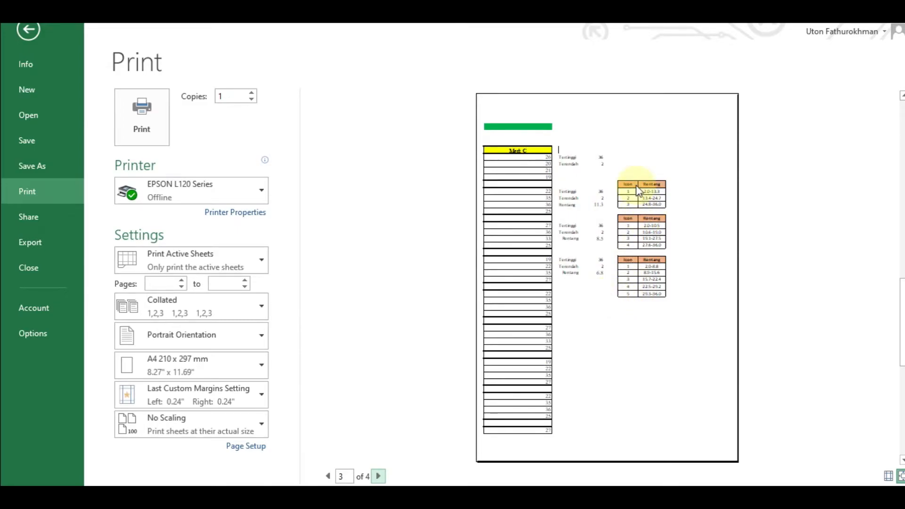
key("Escape")
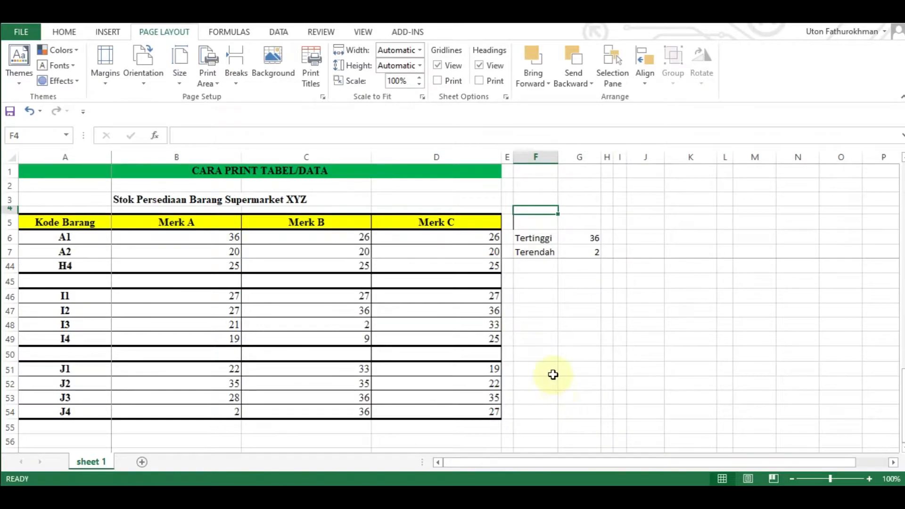
Step: Apply the Last Custom Setting margins and set the ruler units to Centimeters in the advanced display options
left_click(106, 85)
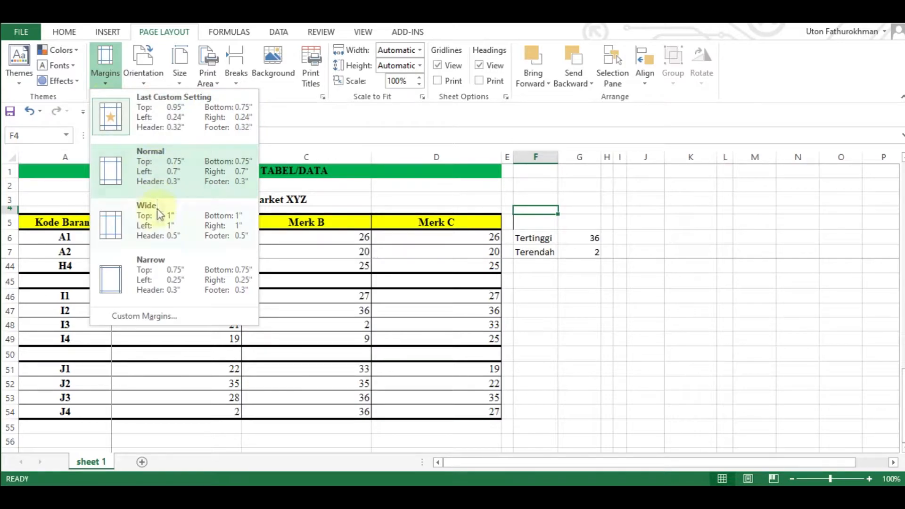
left_click(183, 115)
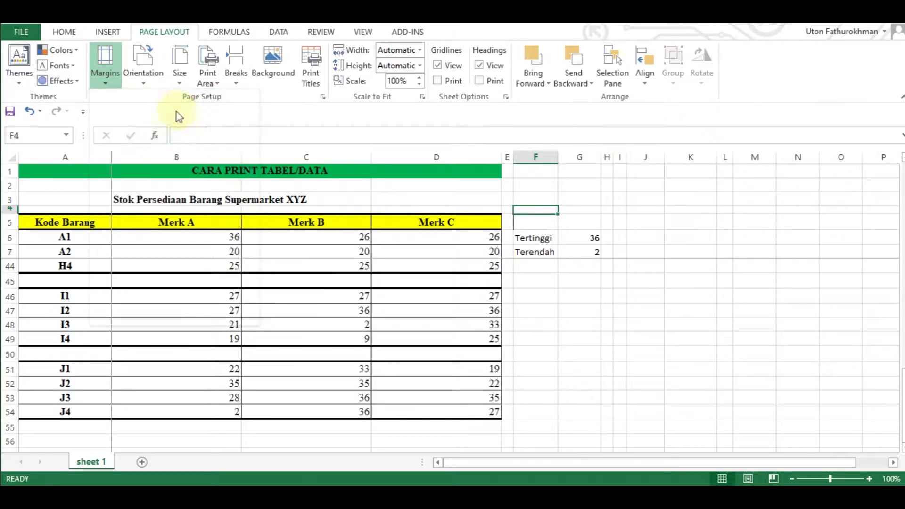
left_click(84, 113)
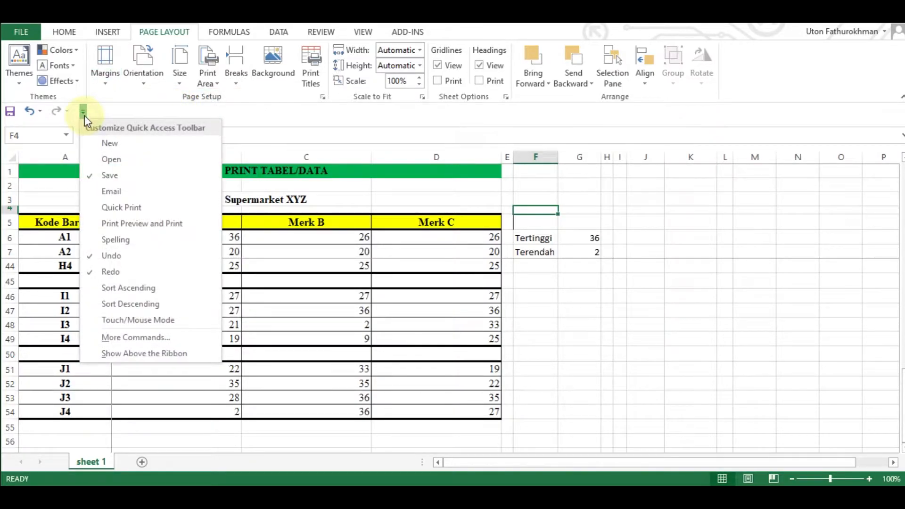
left_click(156, 340)
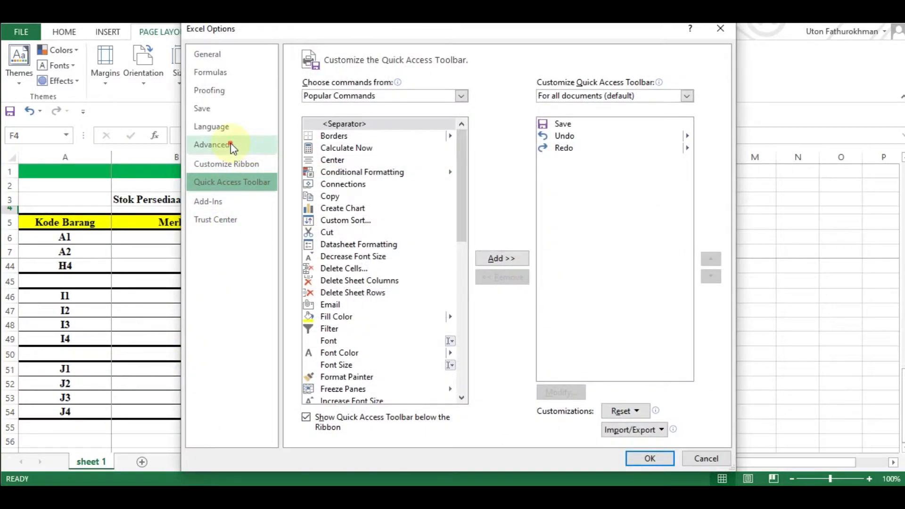
left_click(230, 144)
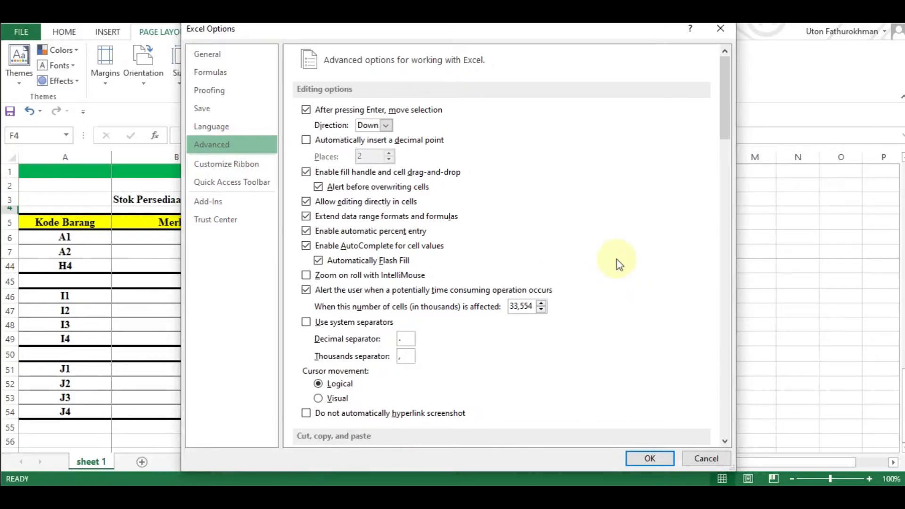
scroll(616, 262, "down", 6)
scroll(618, 263, "down", 6)
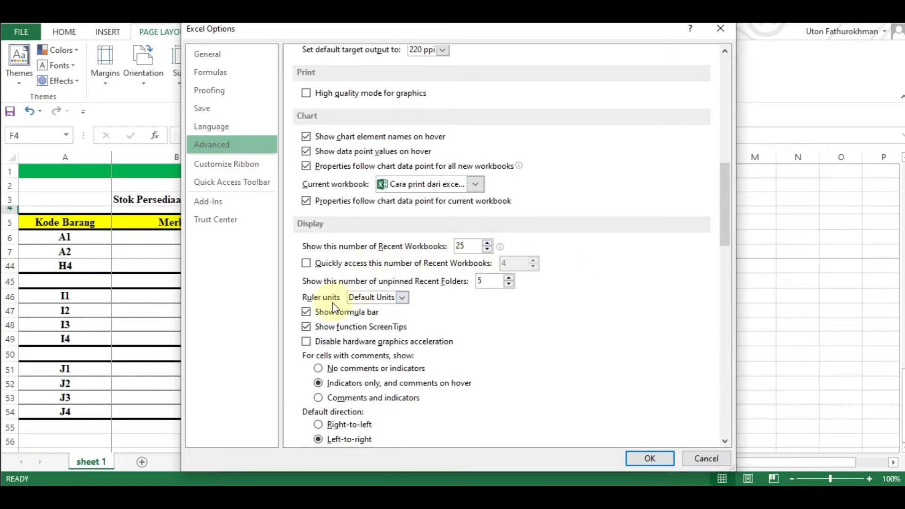
left_click(401, 301)
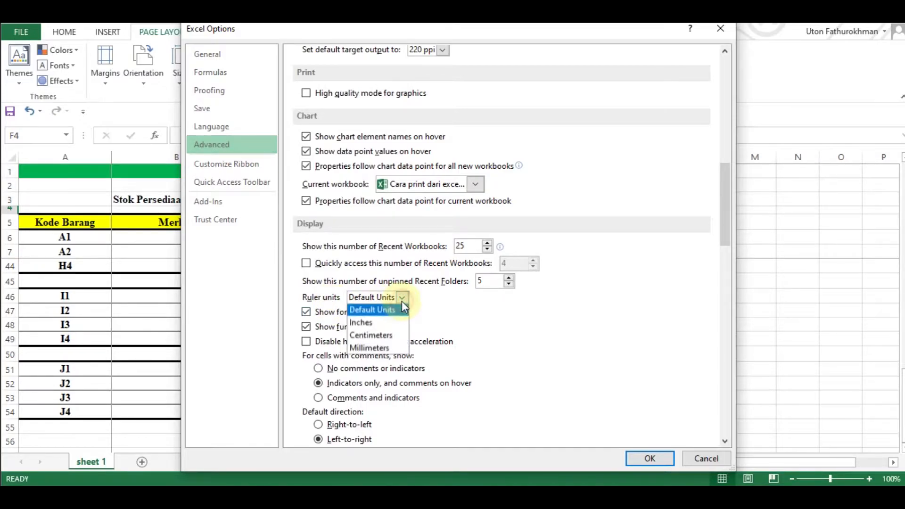
left_click(394, 337)
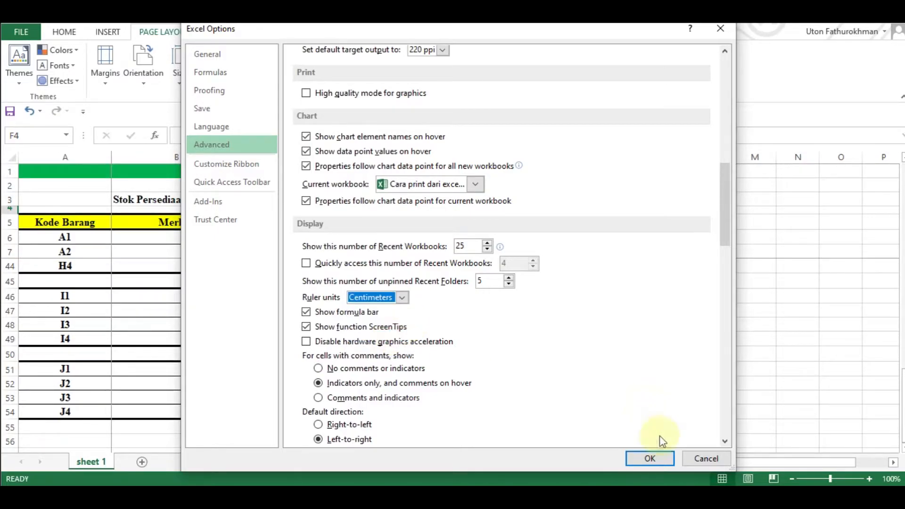
left_click(648, 459)
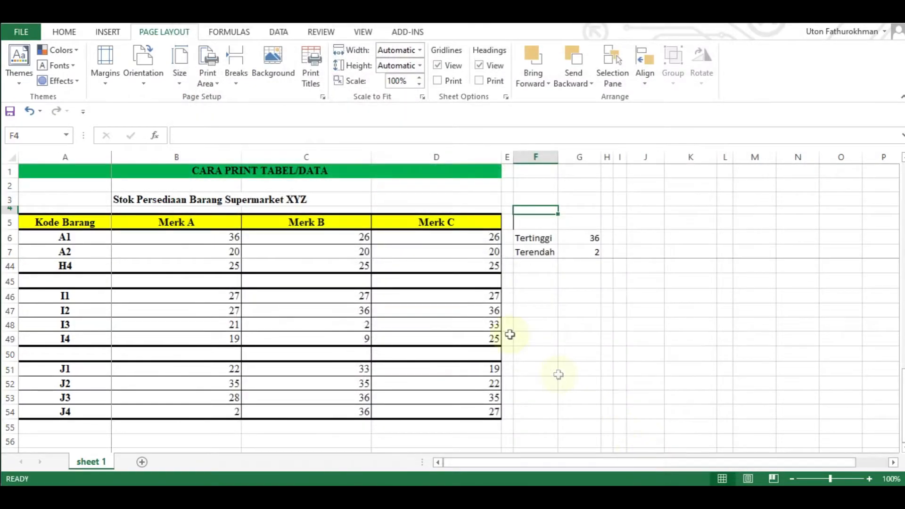
Step: Check the units shown in the margin presets and open the sheet's print preview from Page Setup
left_click(109, 81)
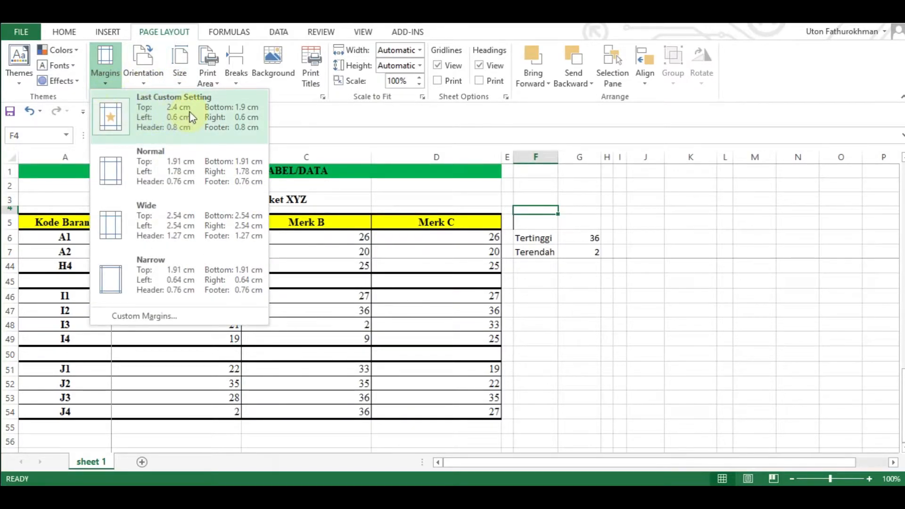
left_click(322, 97)
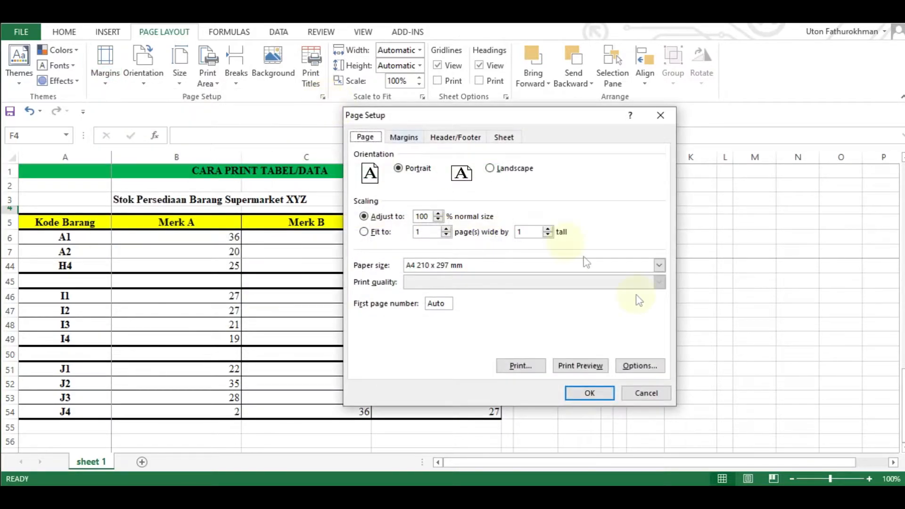
left_click(566, 366)
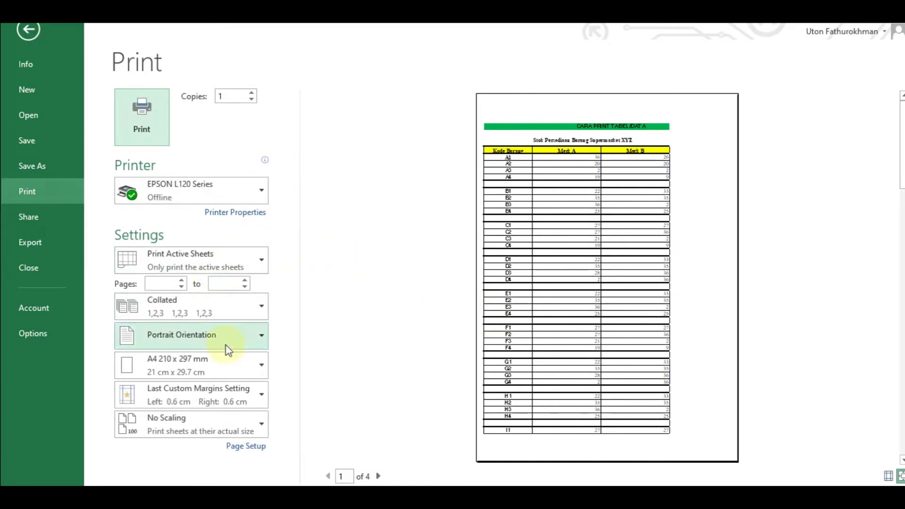
Step: Try the Normal margin preset and the Wide margin preset on the print preview
left_click(258, 395)
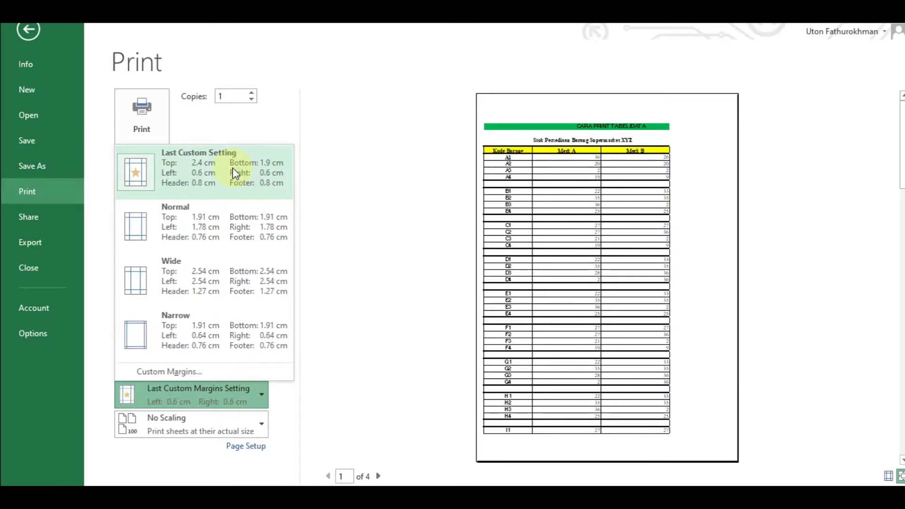
left_click(225, 217)
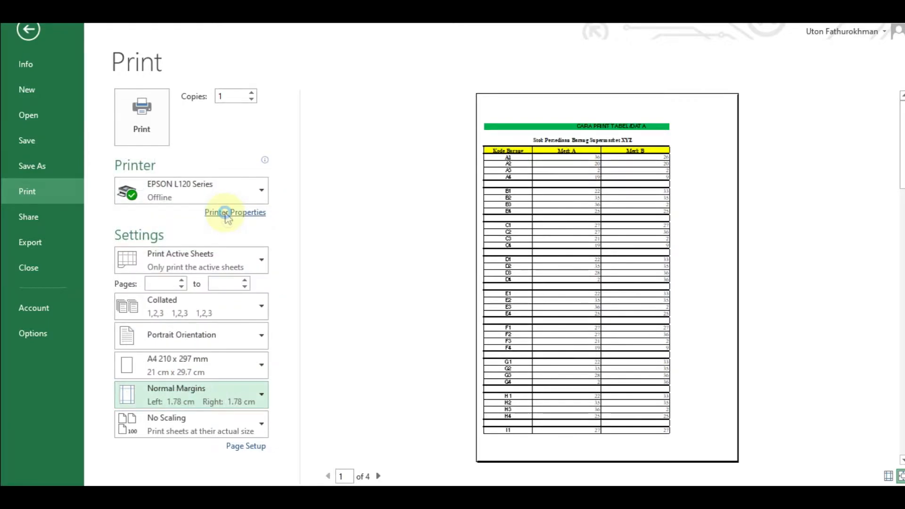
left_click(256, 400)
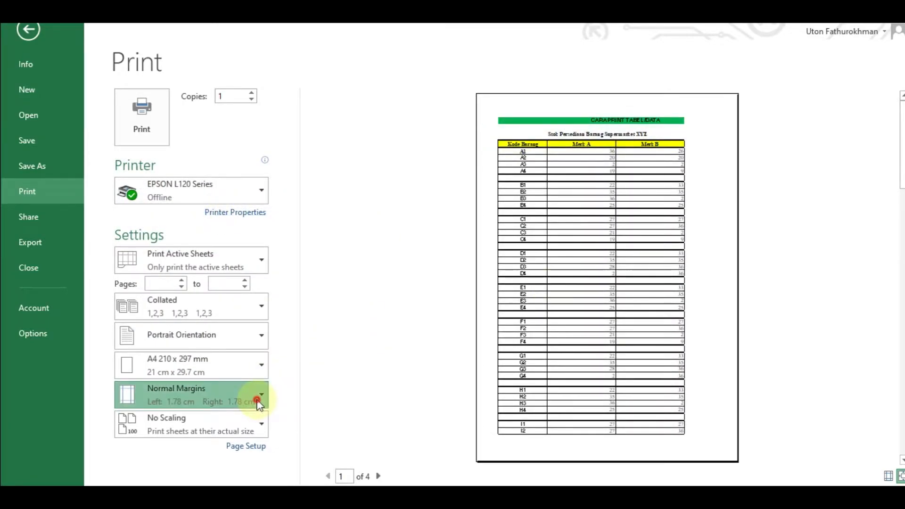
left_click(254, 222)
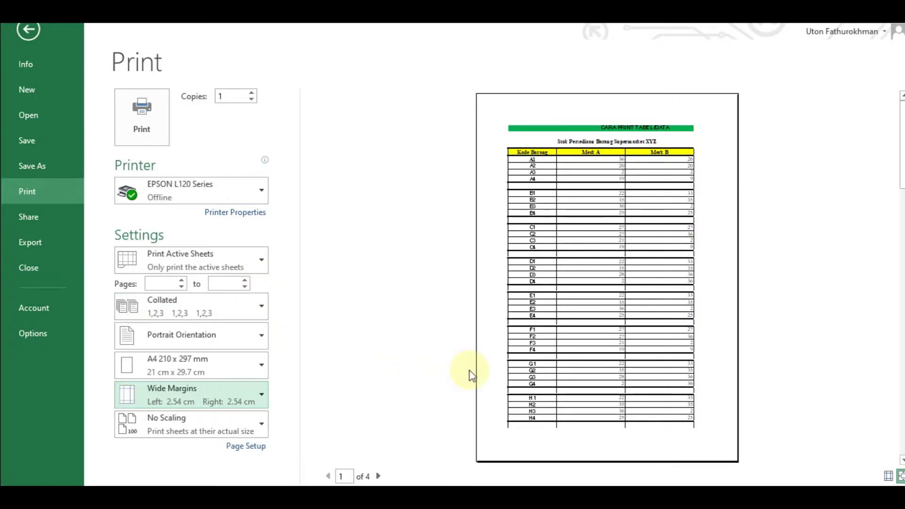
Step: Try the Narrow margin preset on the print preview
left_click(253, 401)
left_click(249, 346)
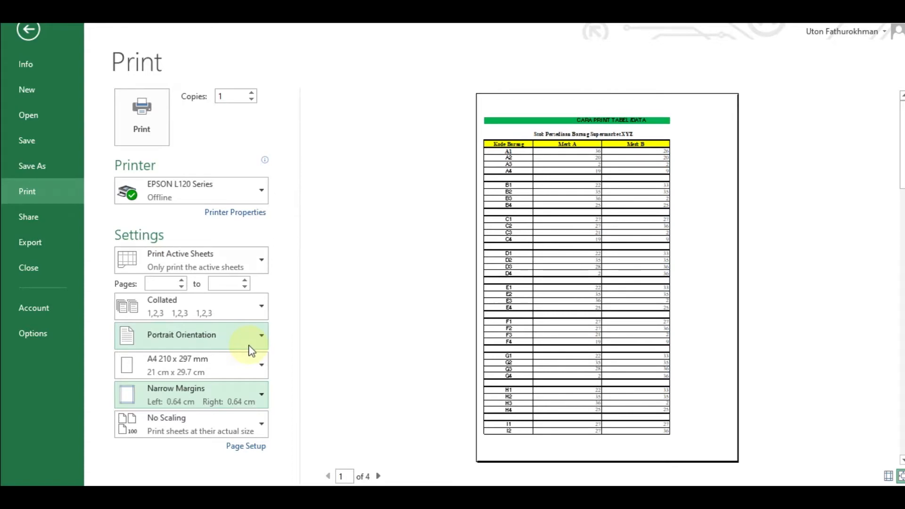
Step: Set custom page margins of 2 cm top, 3 cm left, 1 cm bottom and 3 cm right
left_click(261, 397)
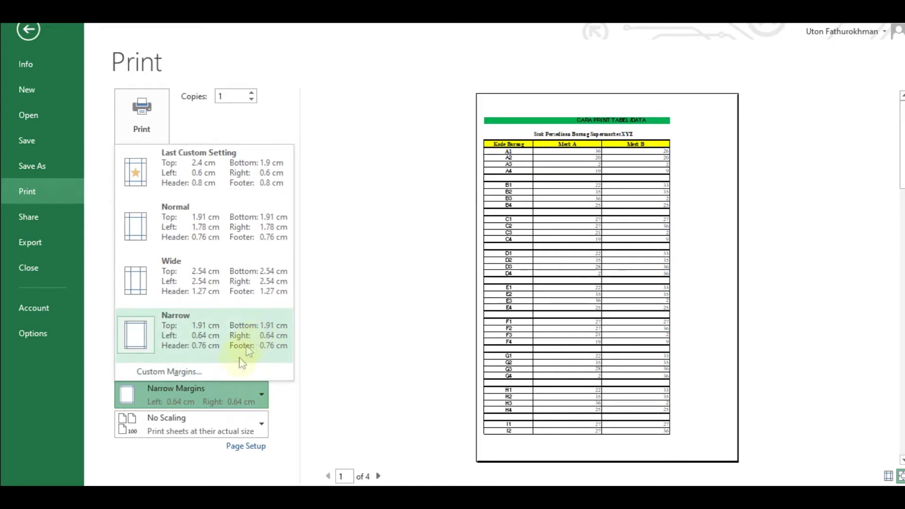
left_click(229, 372)
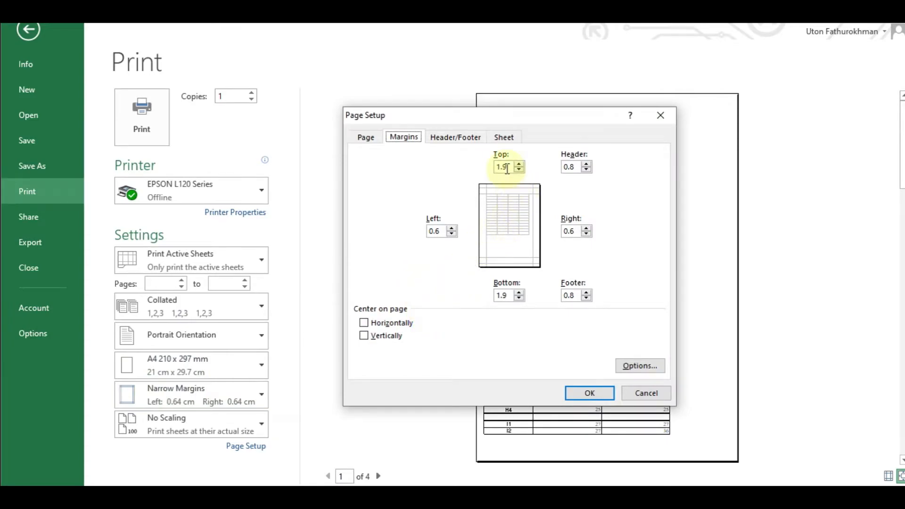
double_click(509, 167)
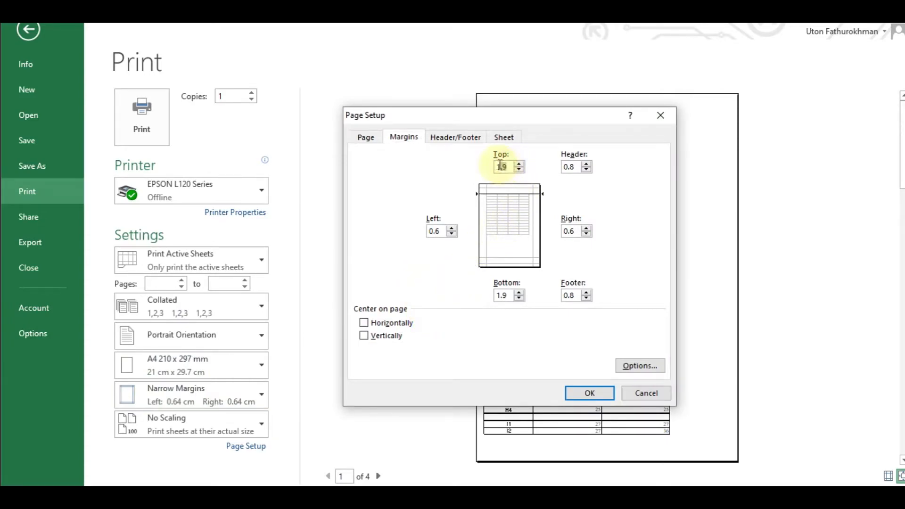
type("2")
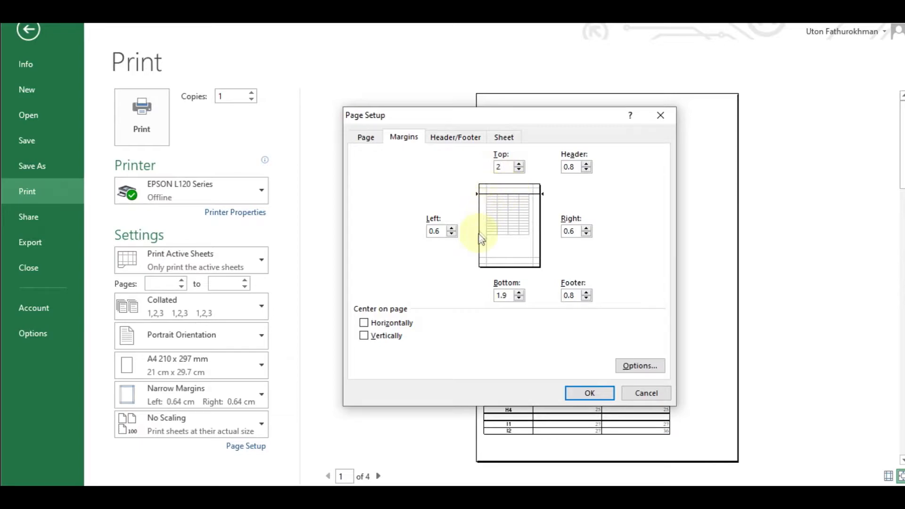
double_click(427, 233)
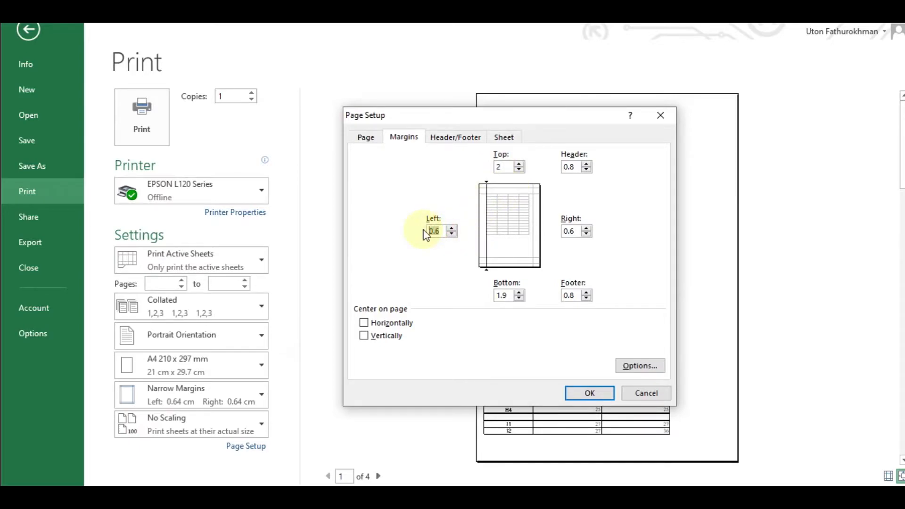
type("3")
double_click(508, 302)
double_click(508, 298)
type("1")
double_click(576, 231)
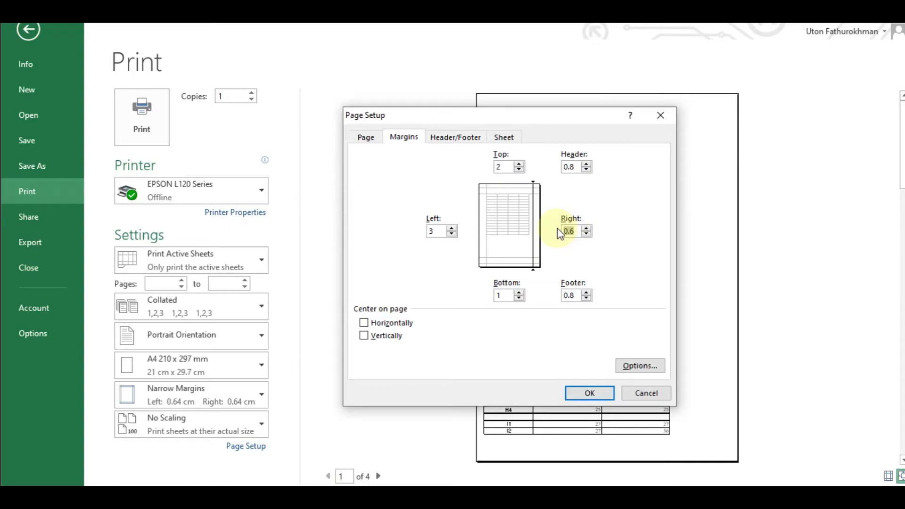
type("3")
left_click(510, 294)
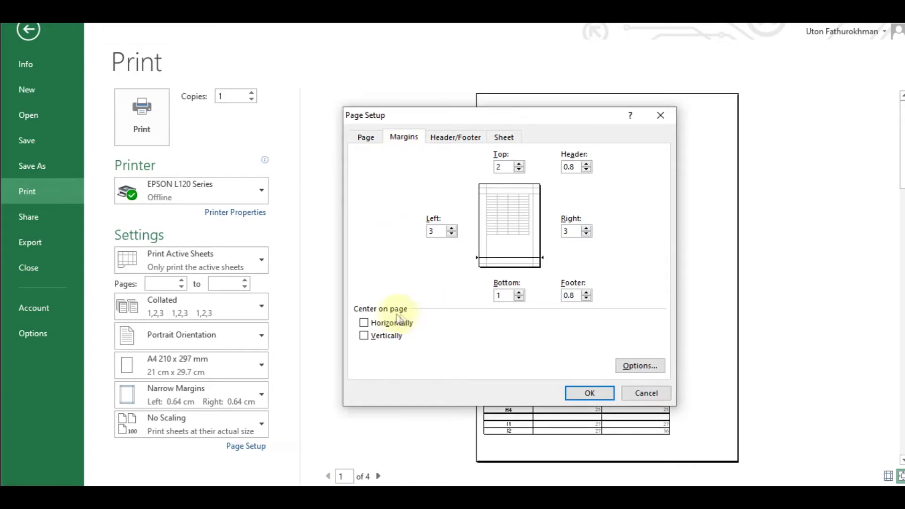
Step: Center the printout on the page both horizontally and vertically and apply the page setup
left_click(370, 324)
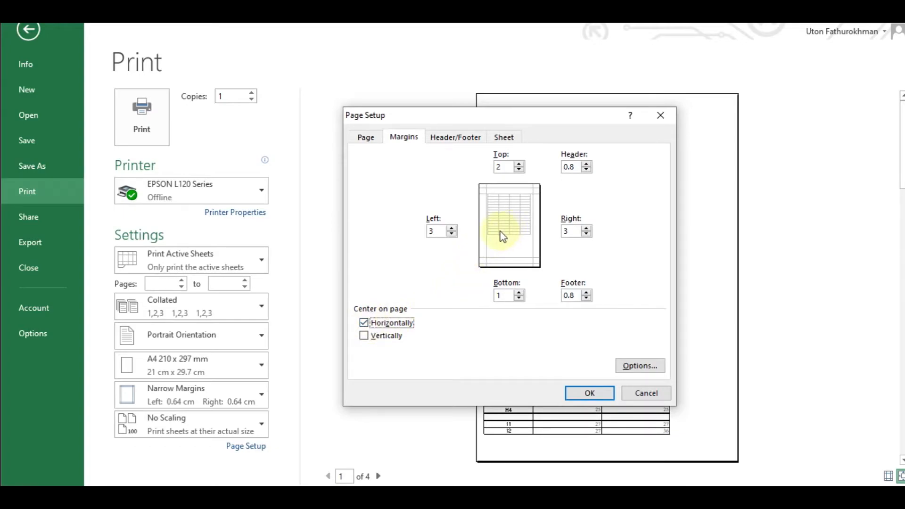
left_click(372, 323)
left_click(376, 339)
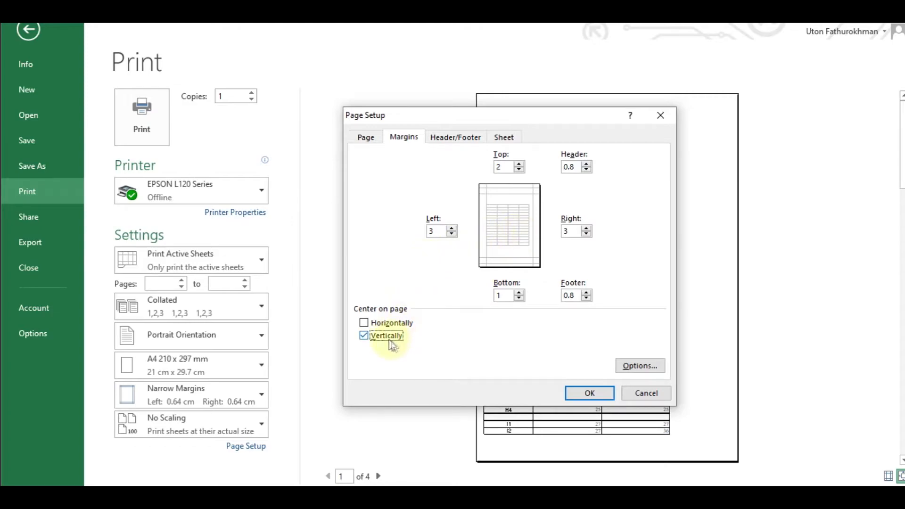
left_click(382, 324)
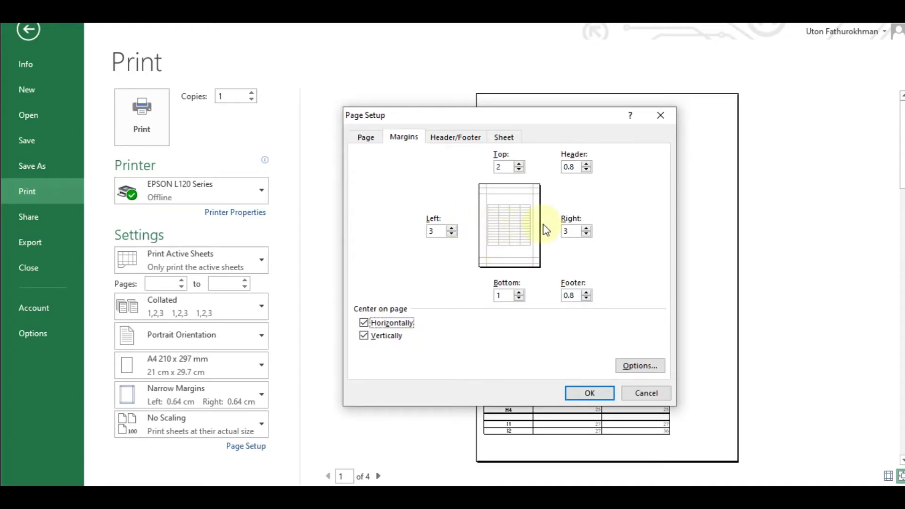
left_click(581, 392)
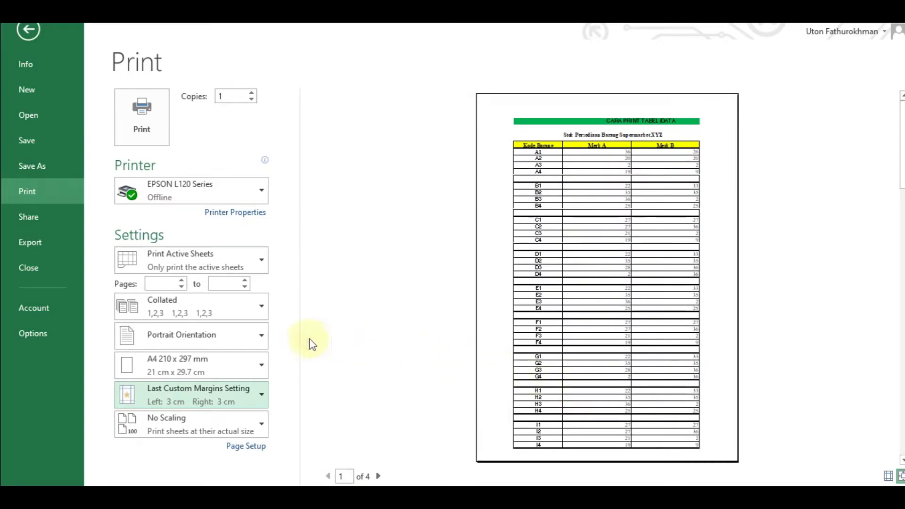
Step: Review the available paper sizes and choose A4 210 x 297 mm in the page setup
left_click(262, 364)
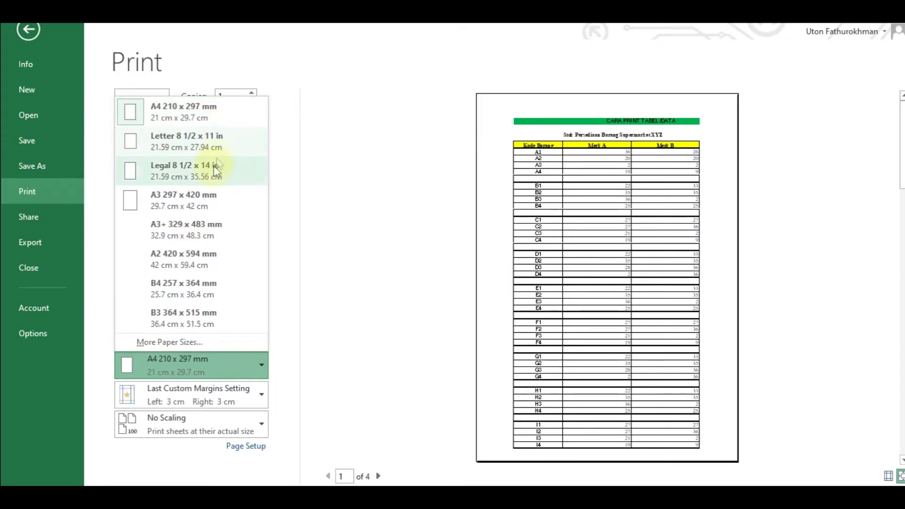
left_click(196, 343)
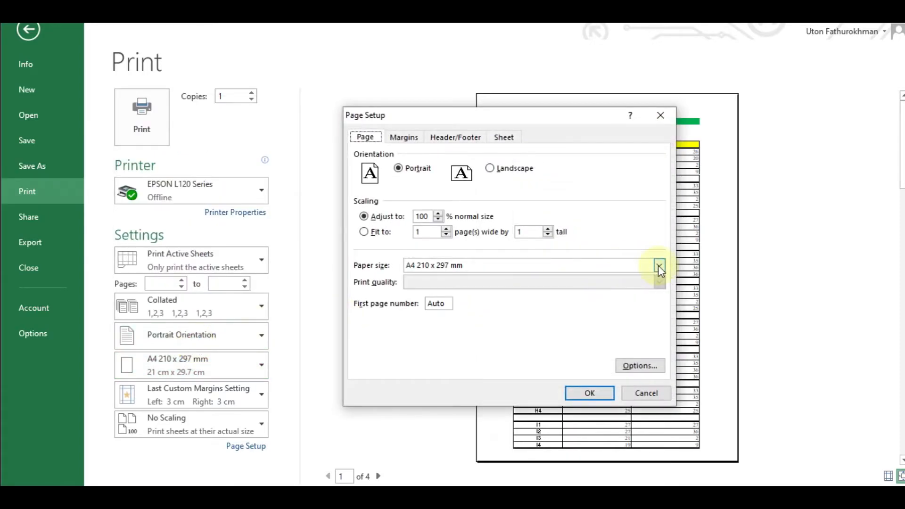
left_click(658, 265)
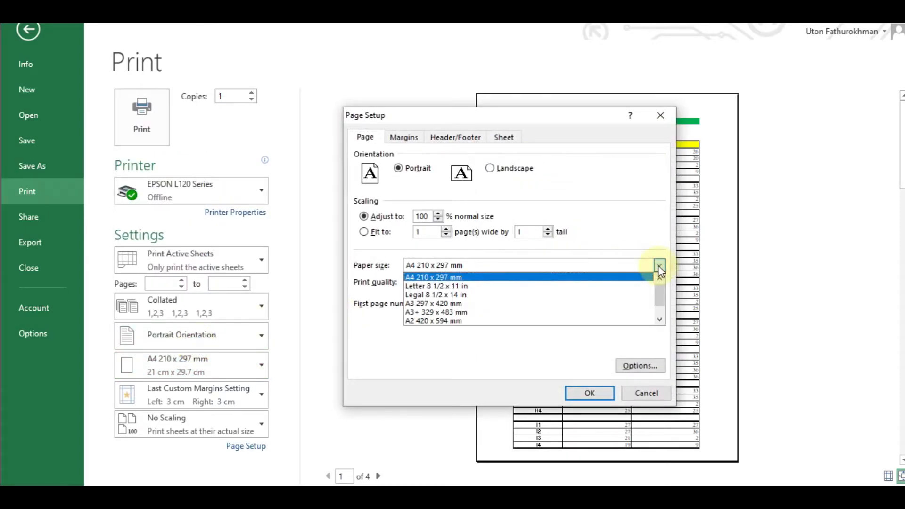
left_click(463, 278)
left_click(590, 394)
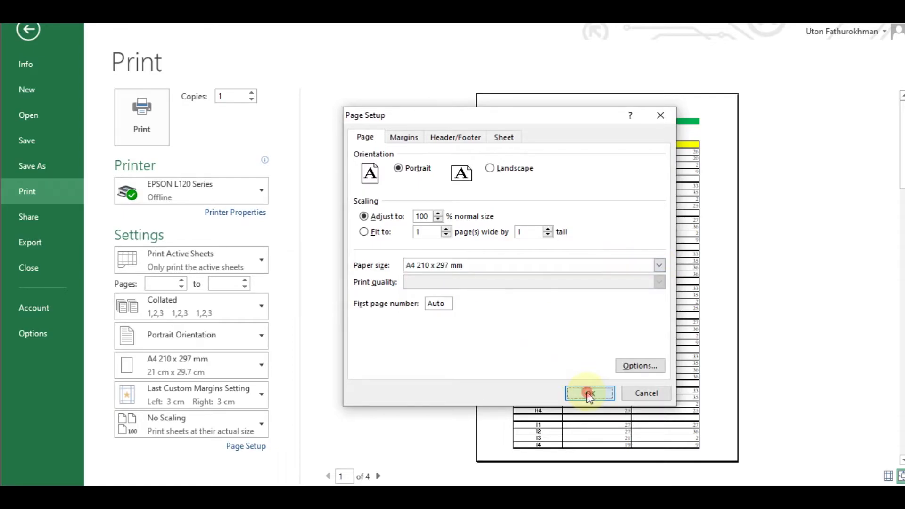
Step: Switch the page orientation of the printout to Landscape and check the margin presets
left_click(259, 336)
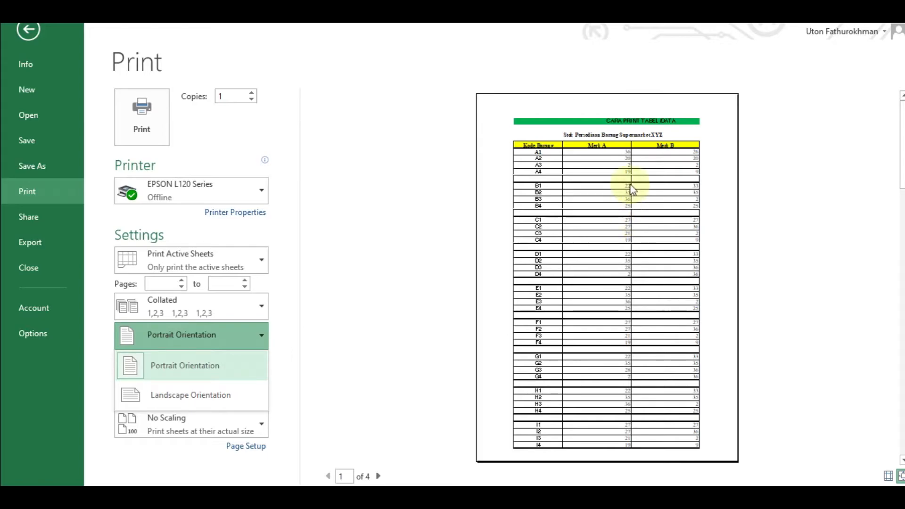
left_click(263, 337)
left_click(263, 338)
key("Escape")
left_click(213, 400)
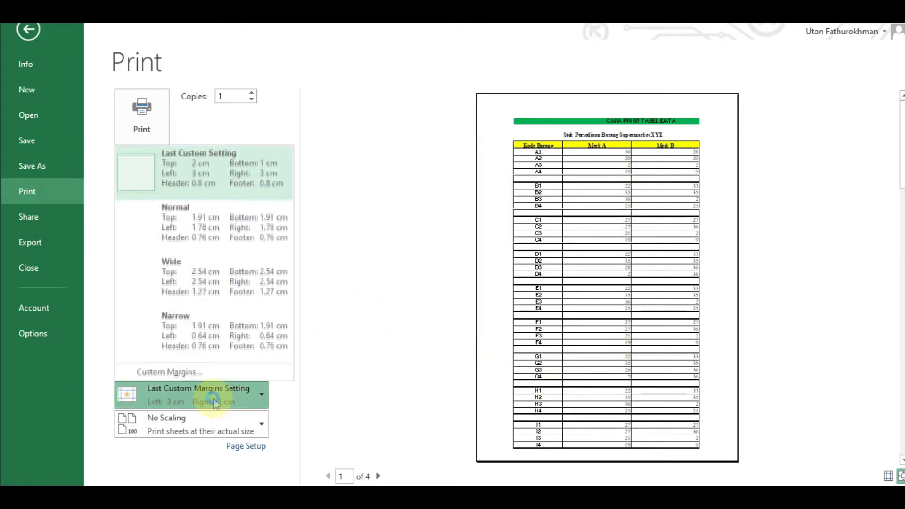
left_click(213, 400)
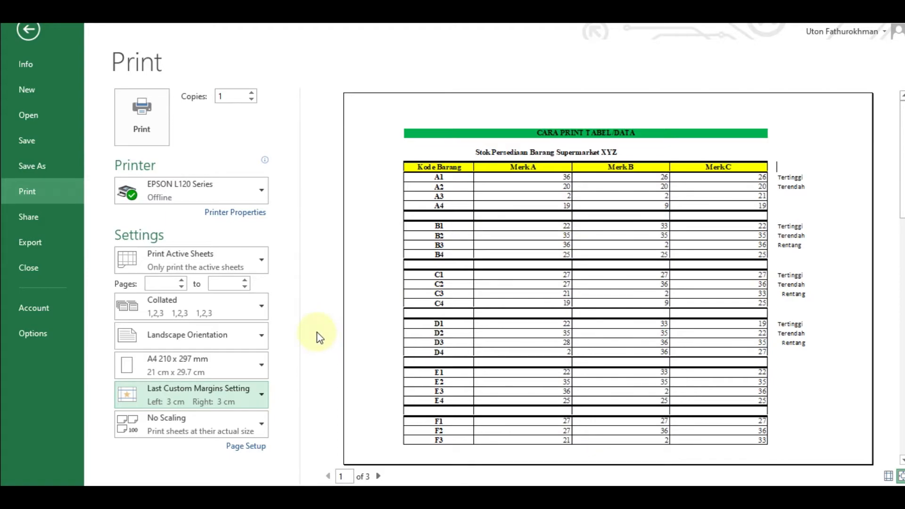
Step: Try the scaling options Fit Sheet on One Page, Fit All Columns on One Page and Fit All Rows on One Page
left_click(261, 426)
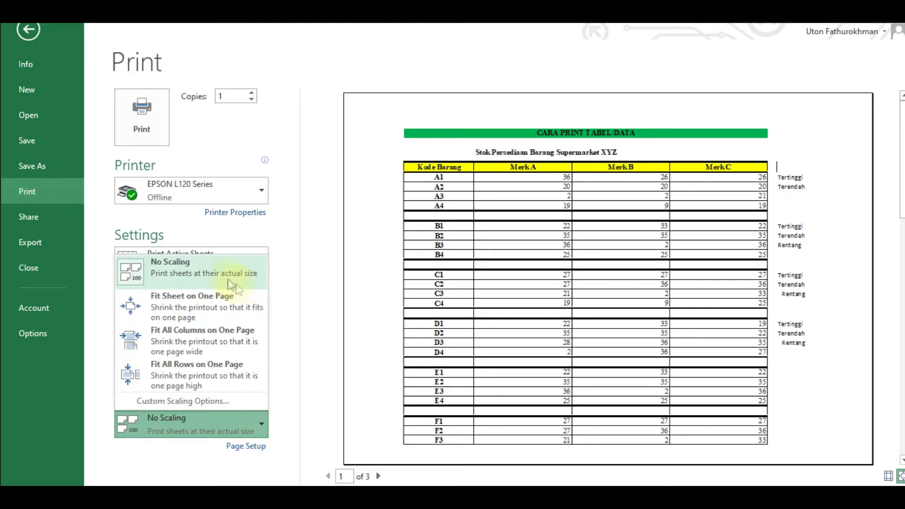
left_click(219, 303)
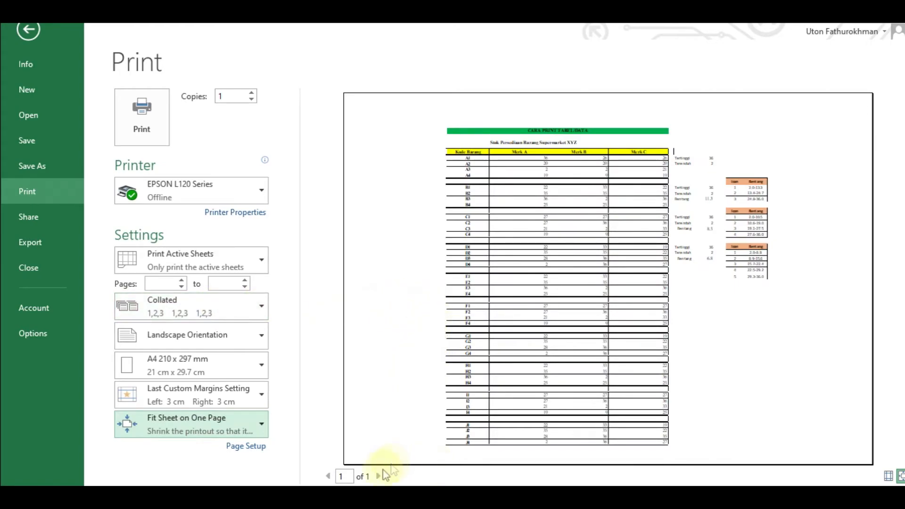
left_click(259, 421)
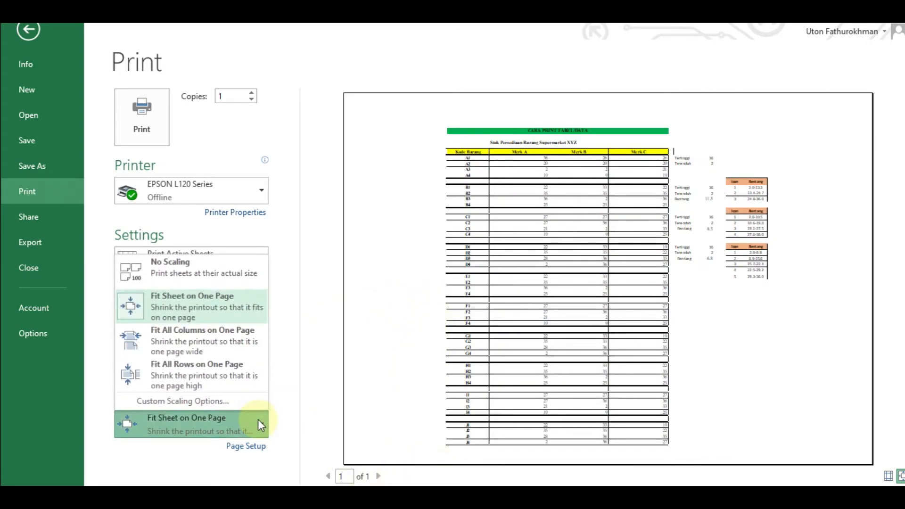
left_click(236, 340)
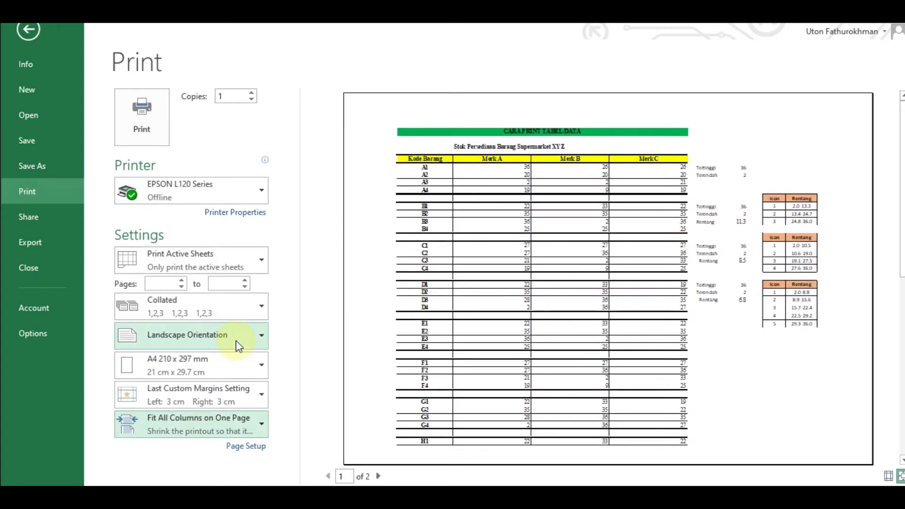
left_click(259, 421)
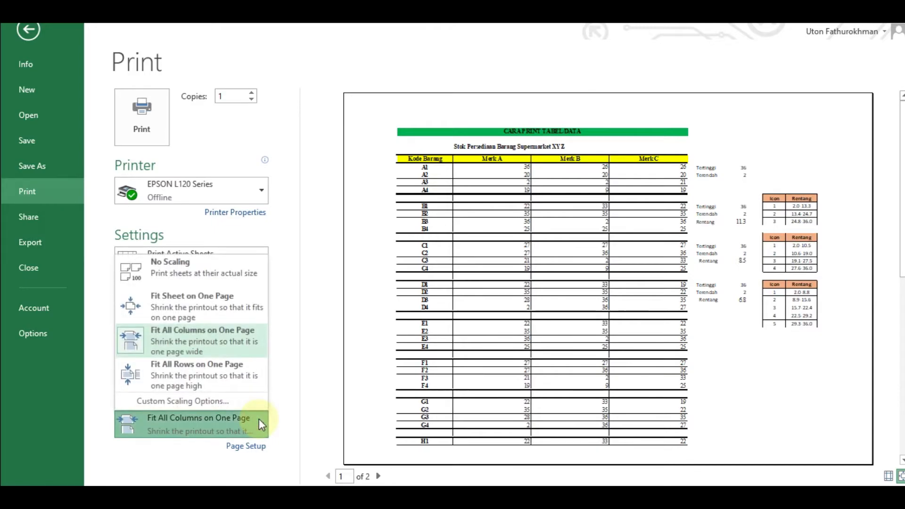
left_click(242, 374)
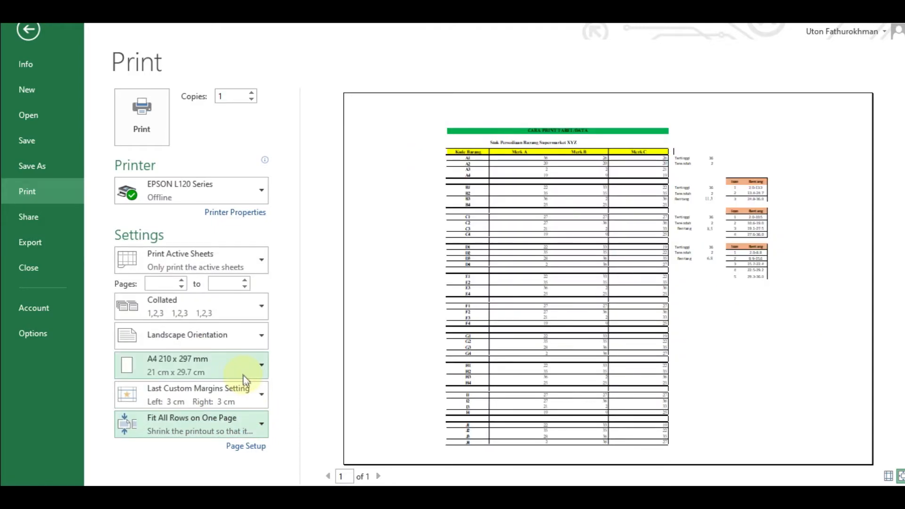
Step: Set custom scaling to fit 1 page wide by 1 tall in Portrait orientation, apply it and return to the worksheet
left_click(261, 424)
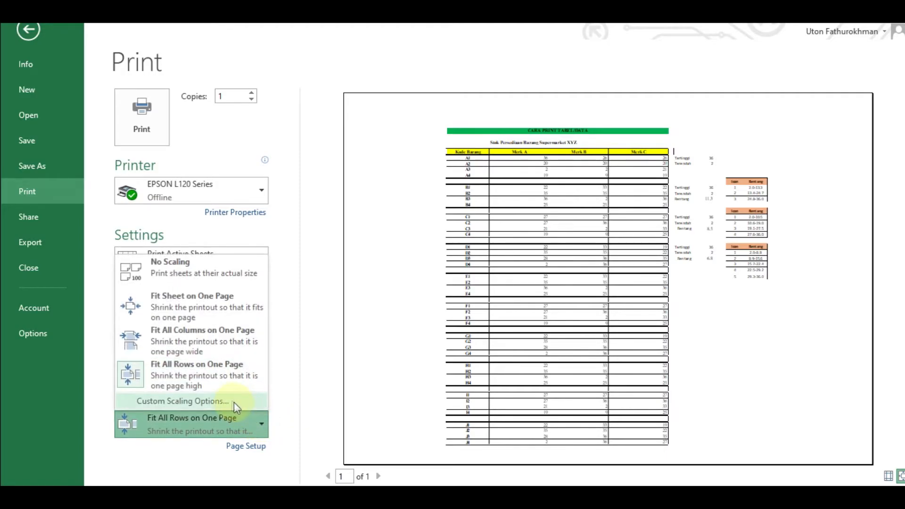
left_click(232, 401)
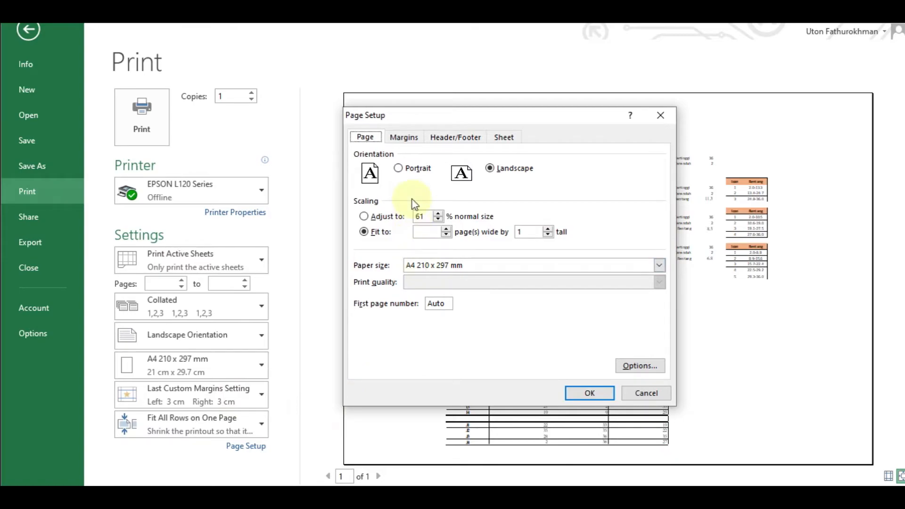
left_click(409, 171)
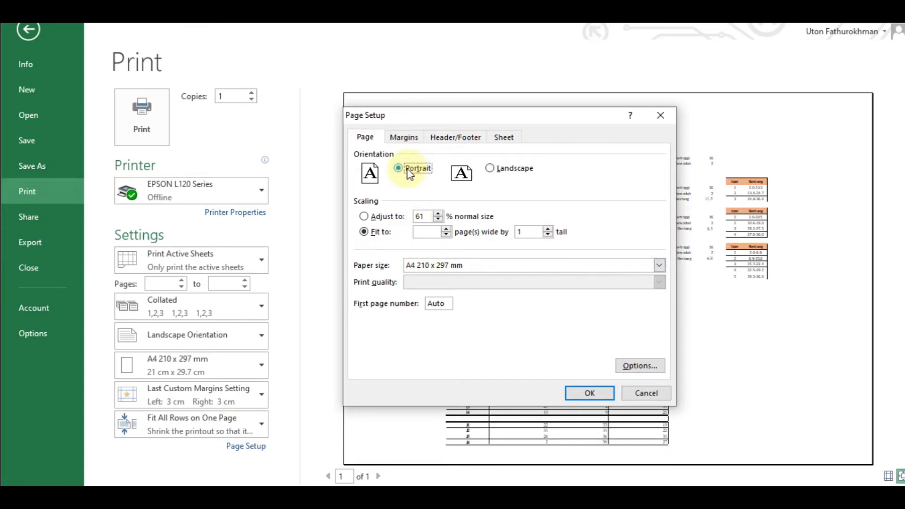
left_click(384, 232)
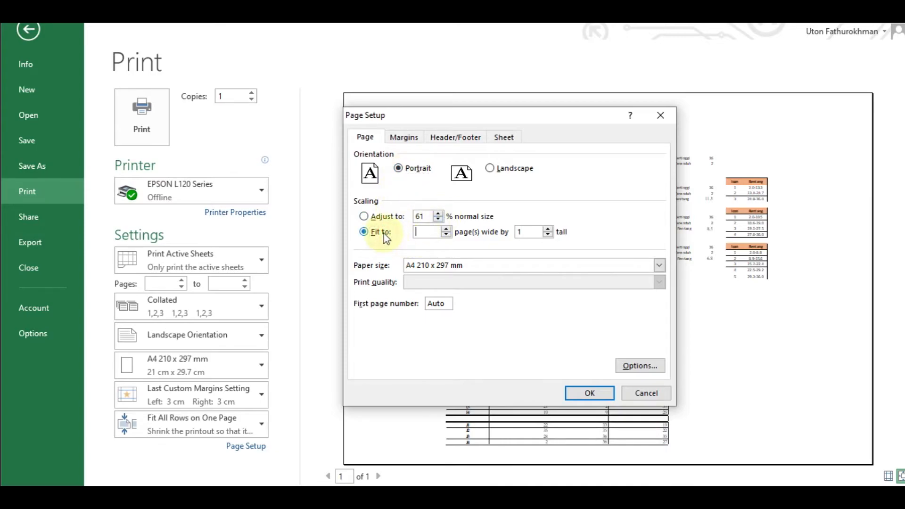
left_click(427, 234)
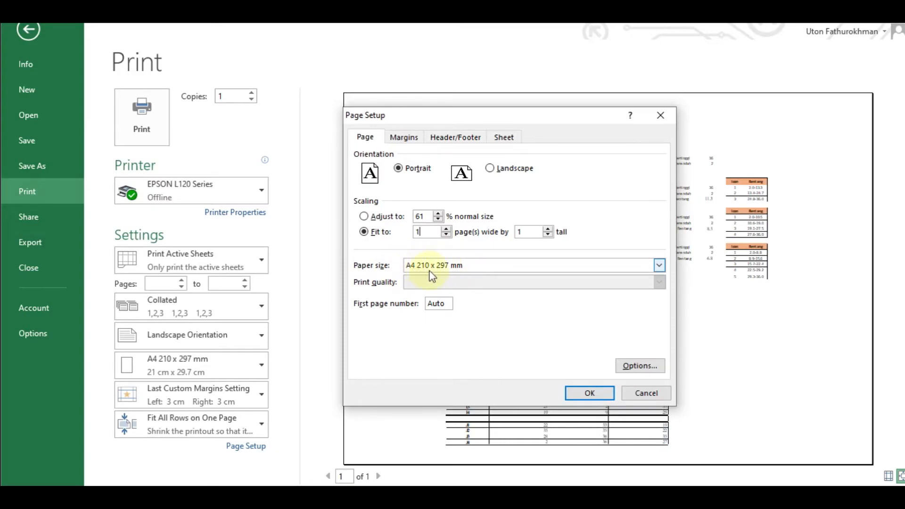
left_click(588, 392)
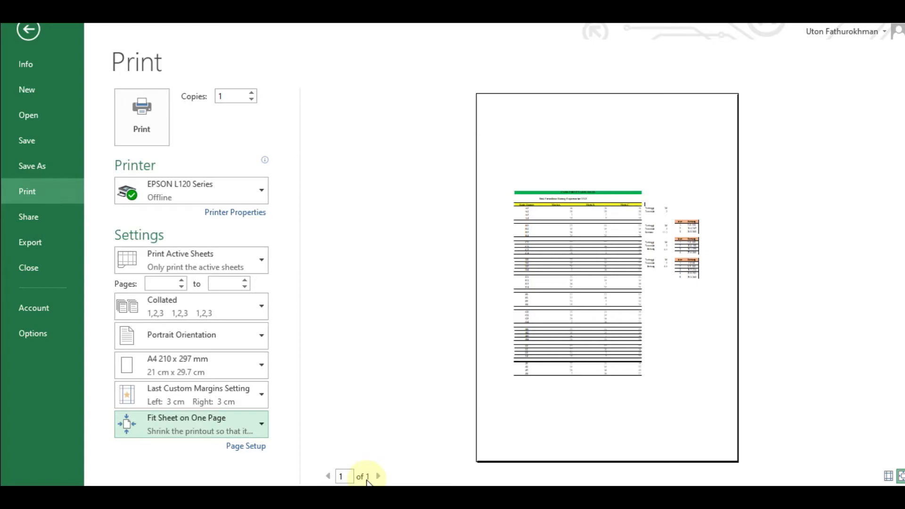
key("Escape")
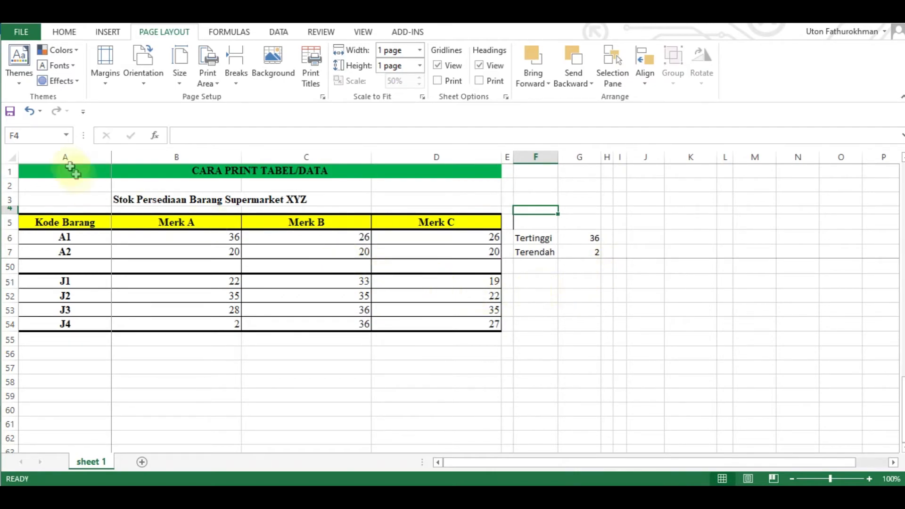
Step: Set the titled stock table in cells A1:D54 as the print area and check it in the print preview
left_click(39, 173)
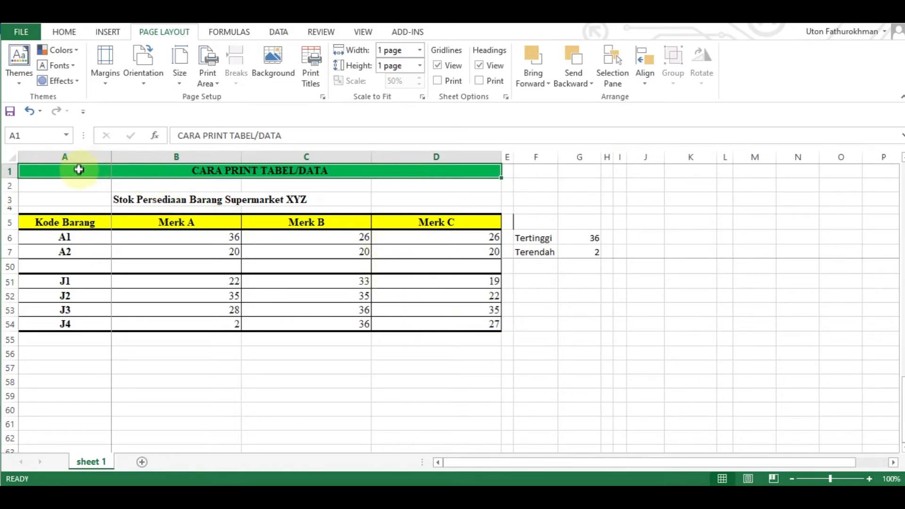
left_click(423, 331, "shift")
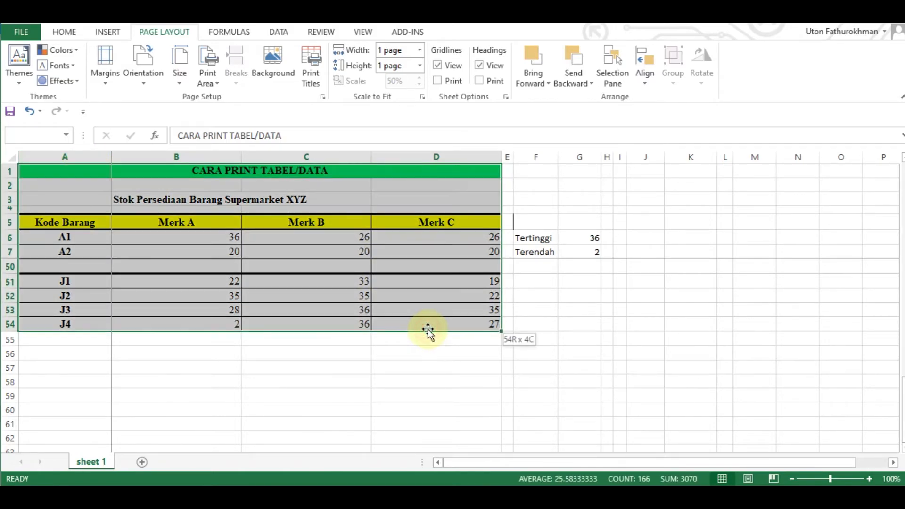
left_click(207, 86)
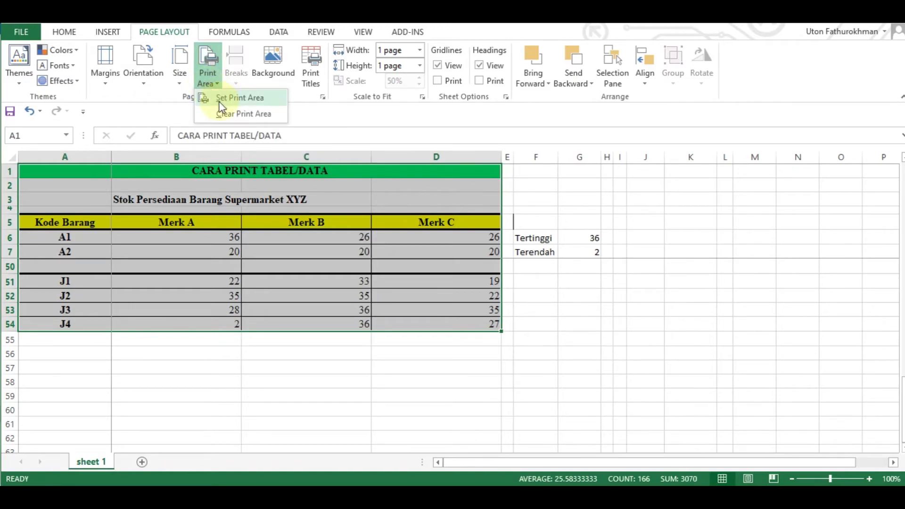
left_click(222, 97)
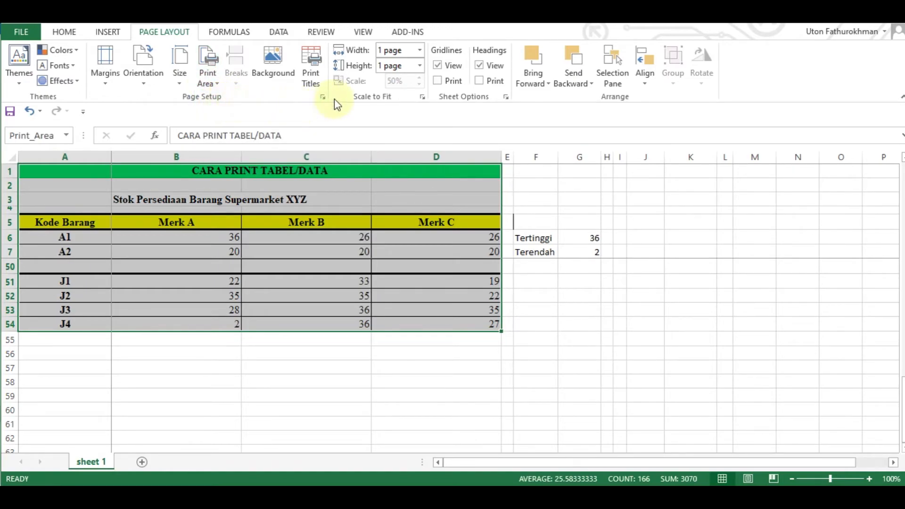
left_click(322, 97)
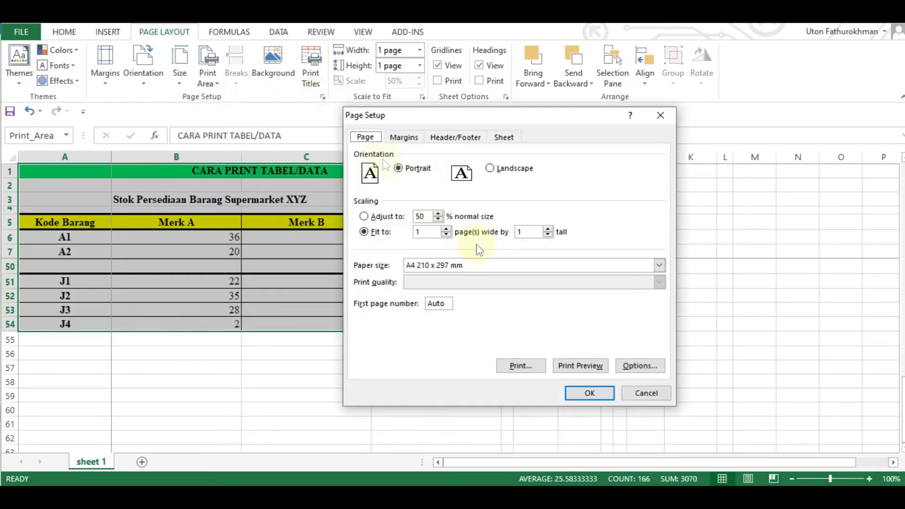
left_click(586, 371)
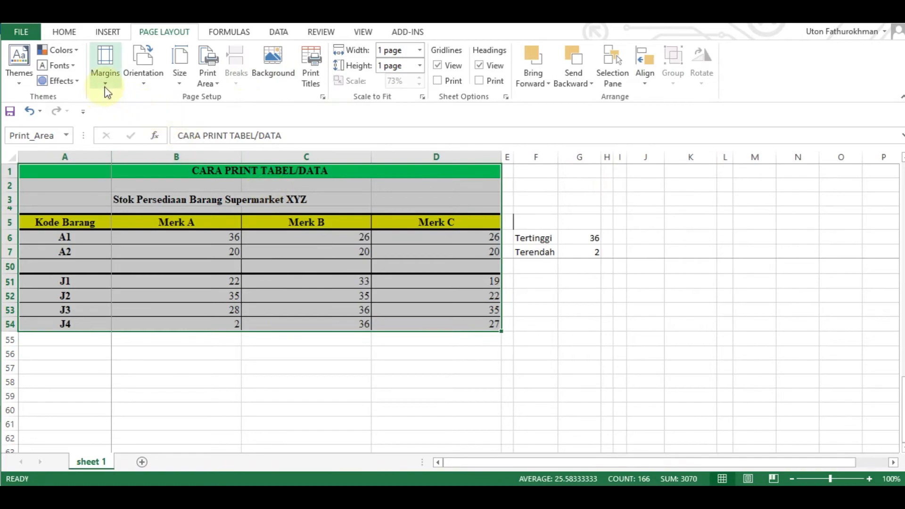
Step: Review the orientation, paper size and fit-to-page scaling settings, and check the print preview and printer status
left_click(137, 86)
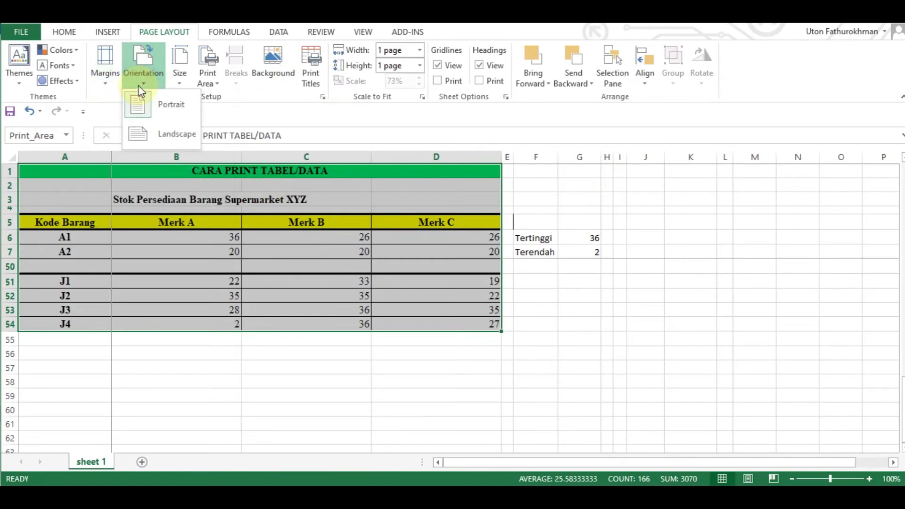
left_click(180, 84)
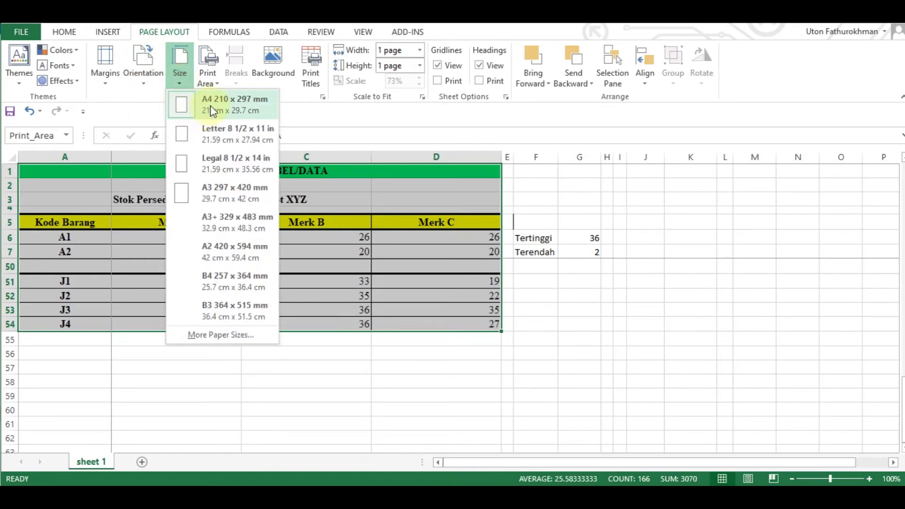
left_click(323, 98)
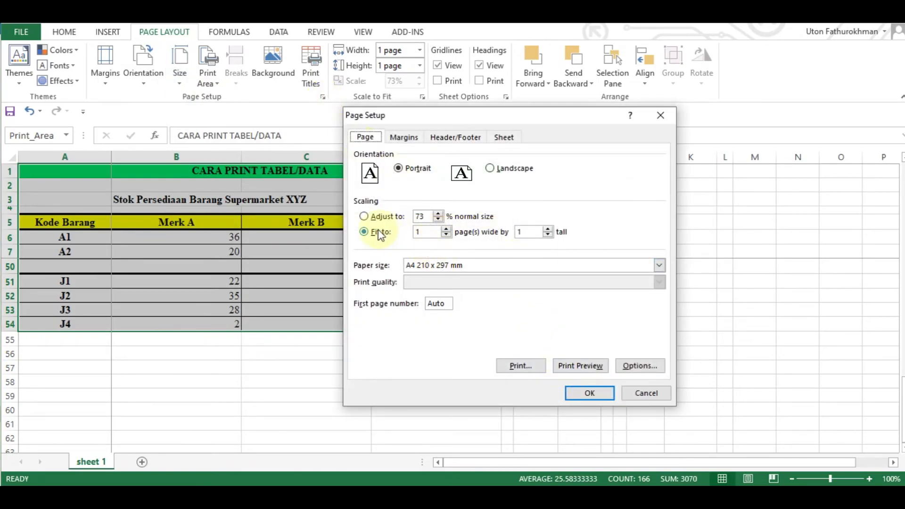
left_click(426, 232)
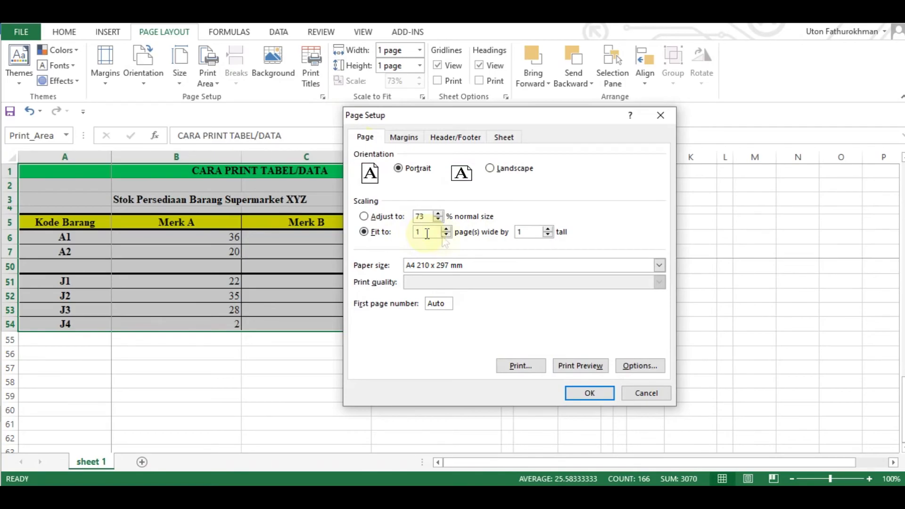
left_click(589, 367)
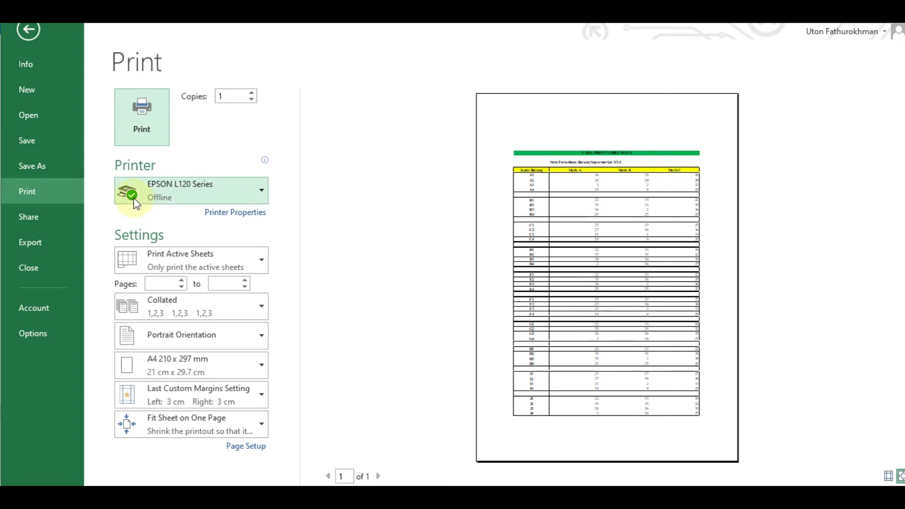
mouse_move(135, 203)
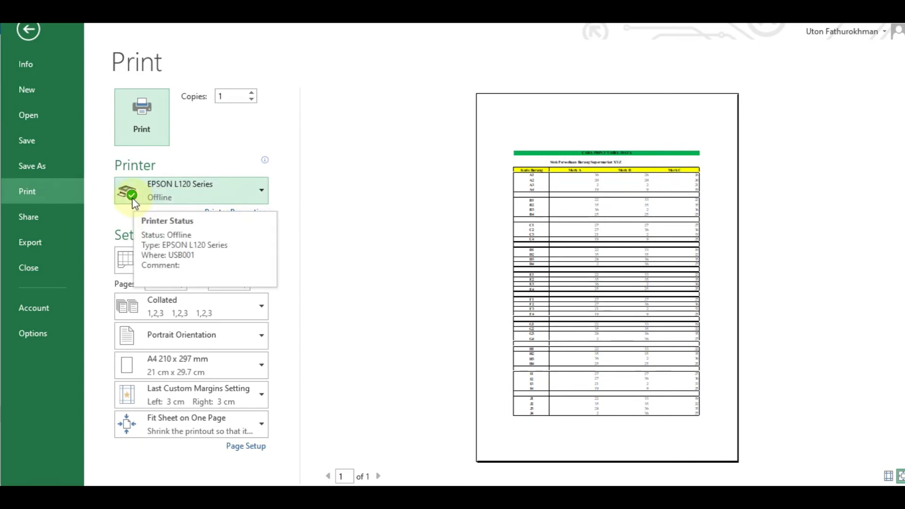